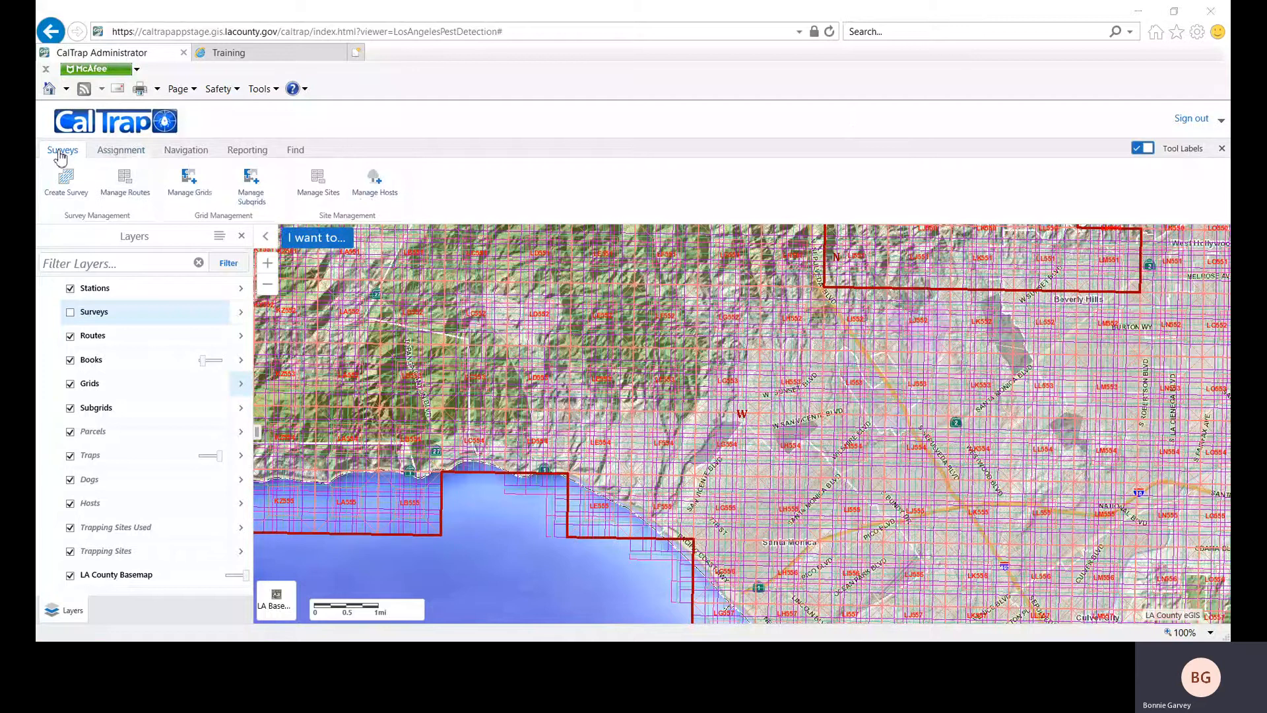
Hide the Subgrids layer on the map
click(122, 191)
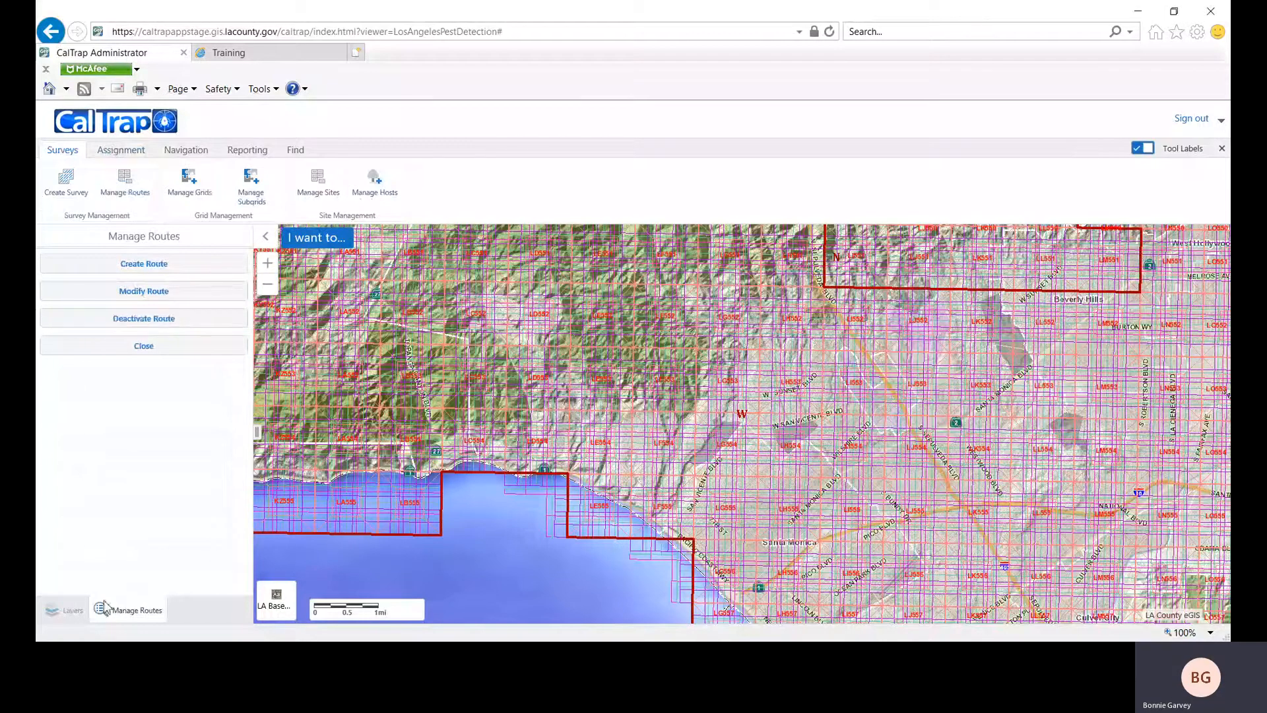
click(64, 610)
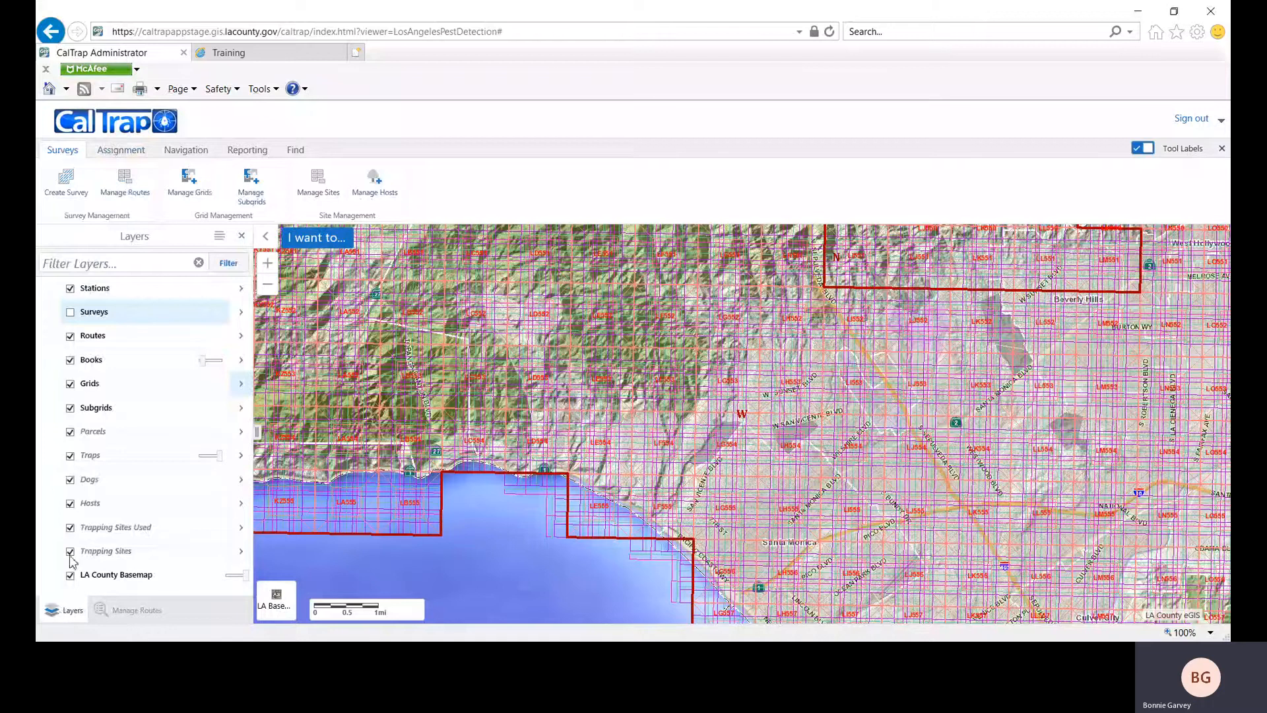
click(70, 409)
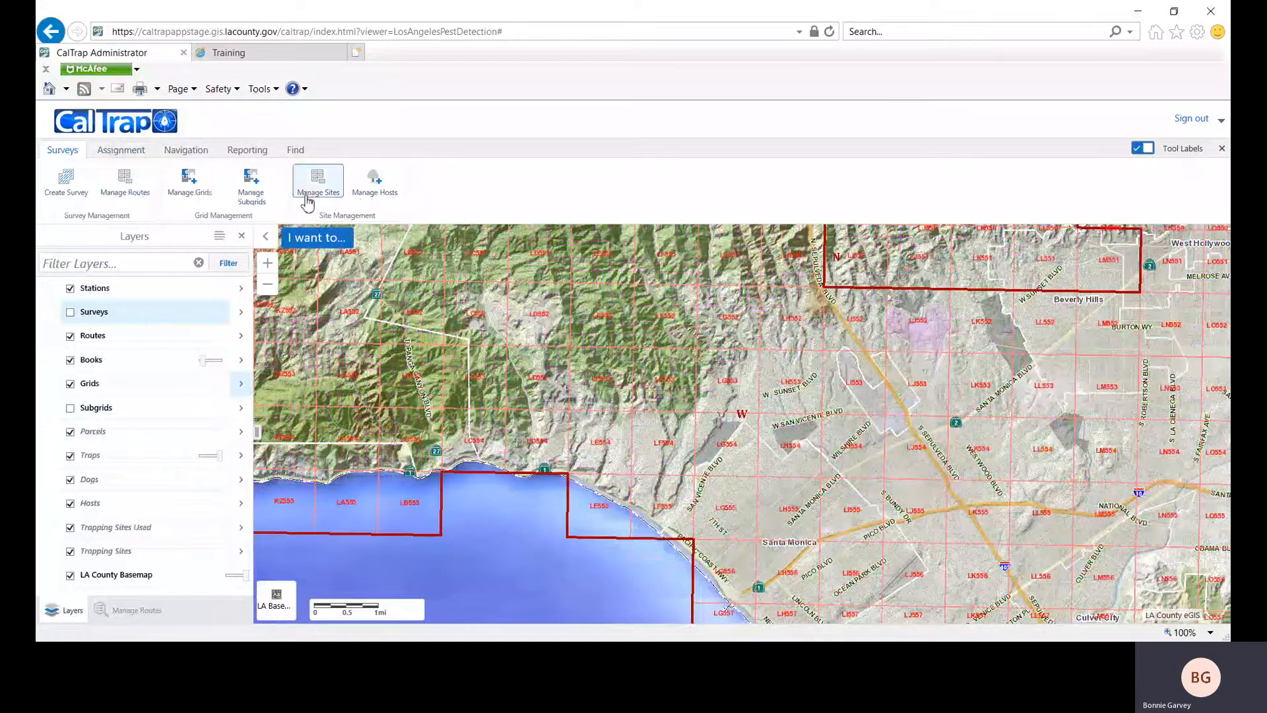
Define a new route named 19-Demo Route 99 for station West with survey set Demo 11.24.2020 Survey FF Set
click(132, 188)
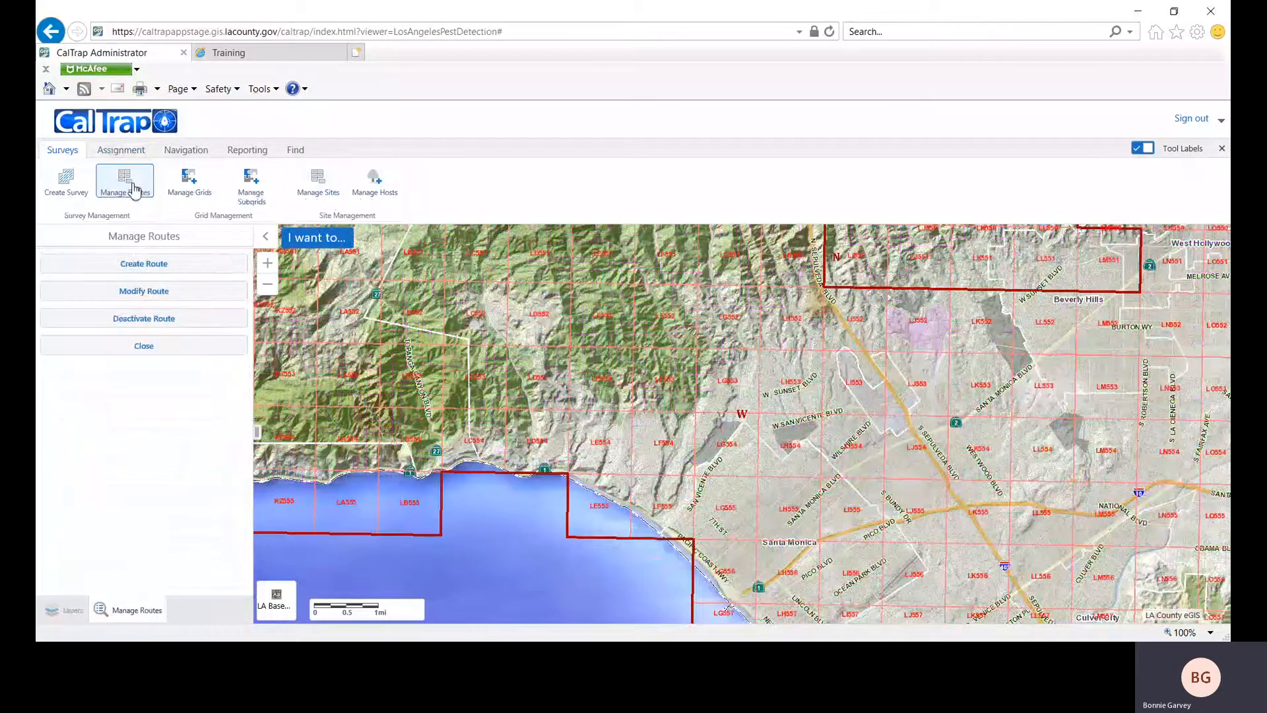
click(139, 270)
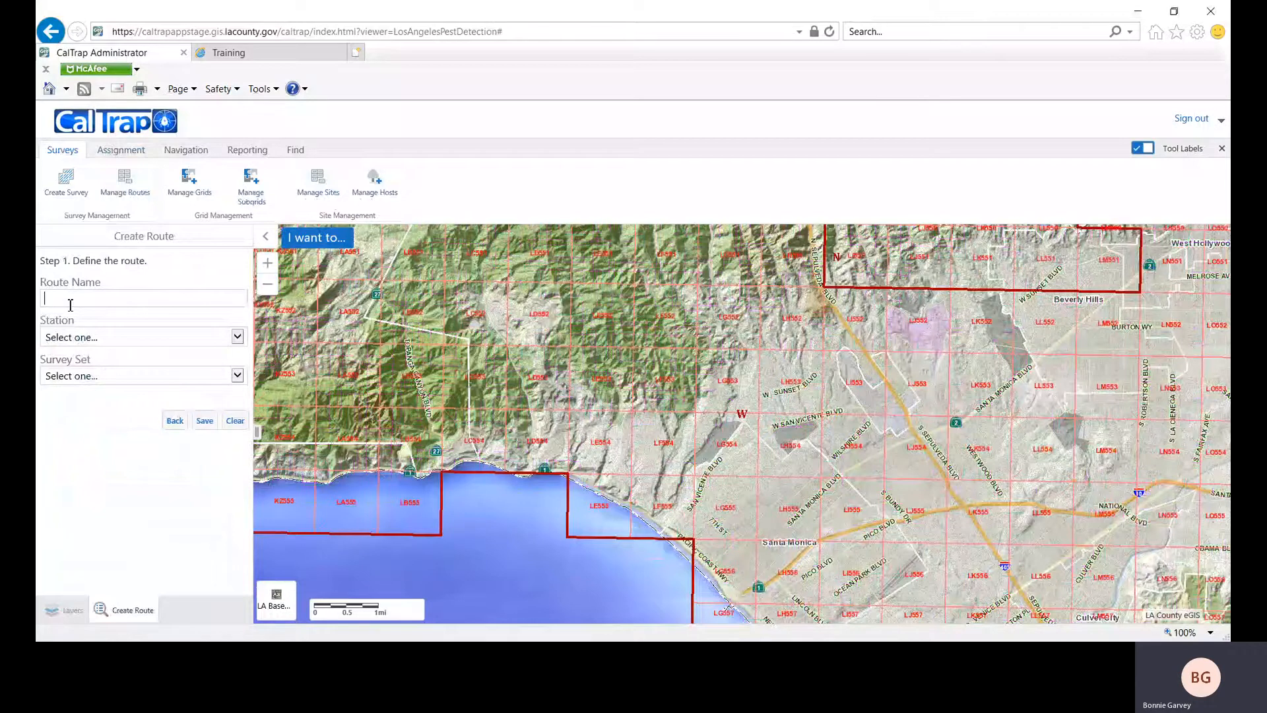
text(19-Demo Route 99)
click(238, 338)
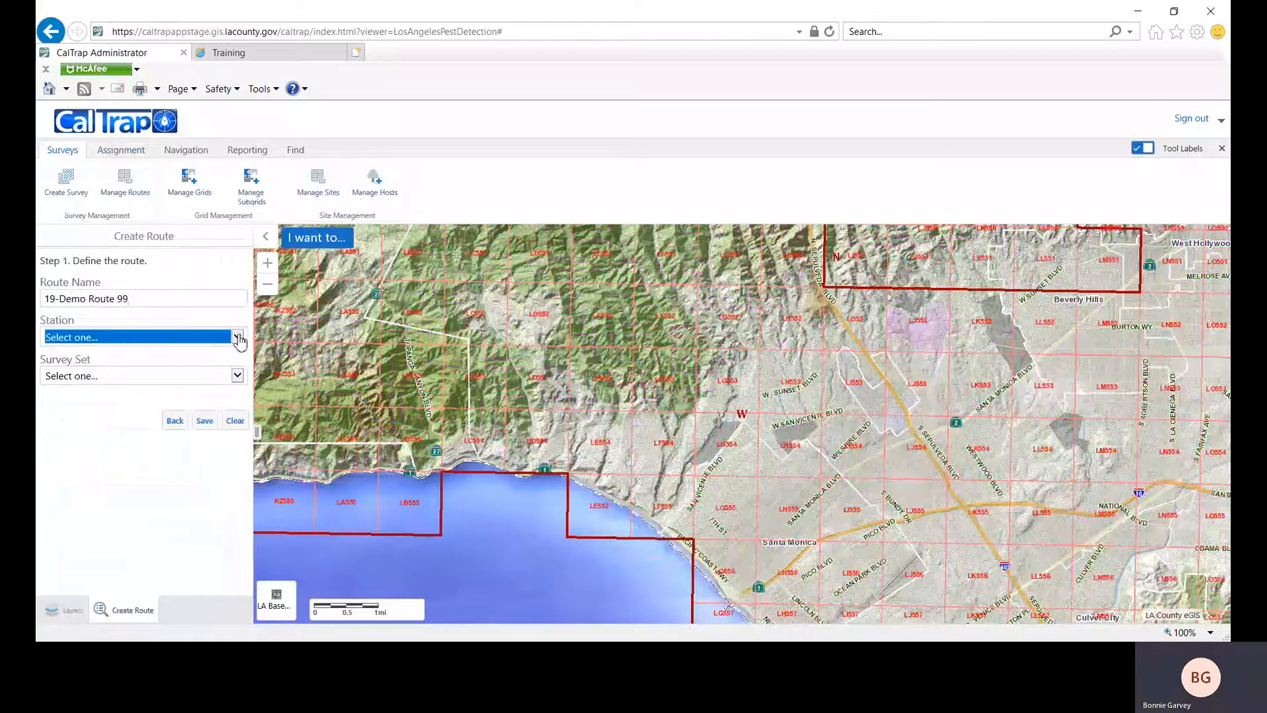
click(187, 408)
click(237, 375)
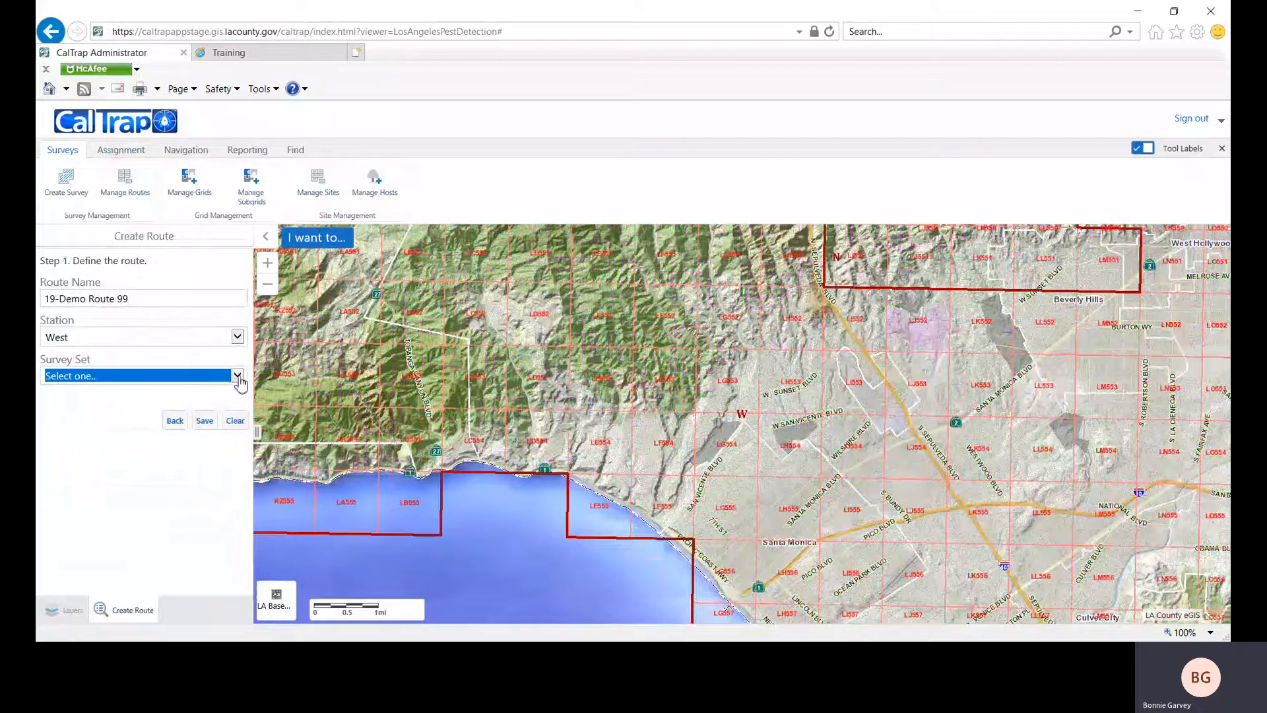
click(173, 392)
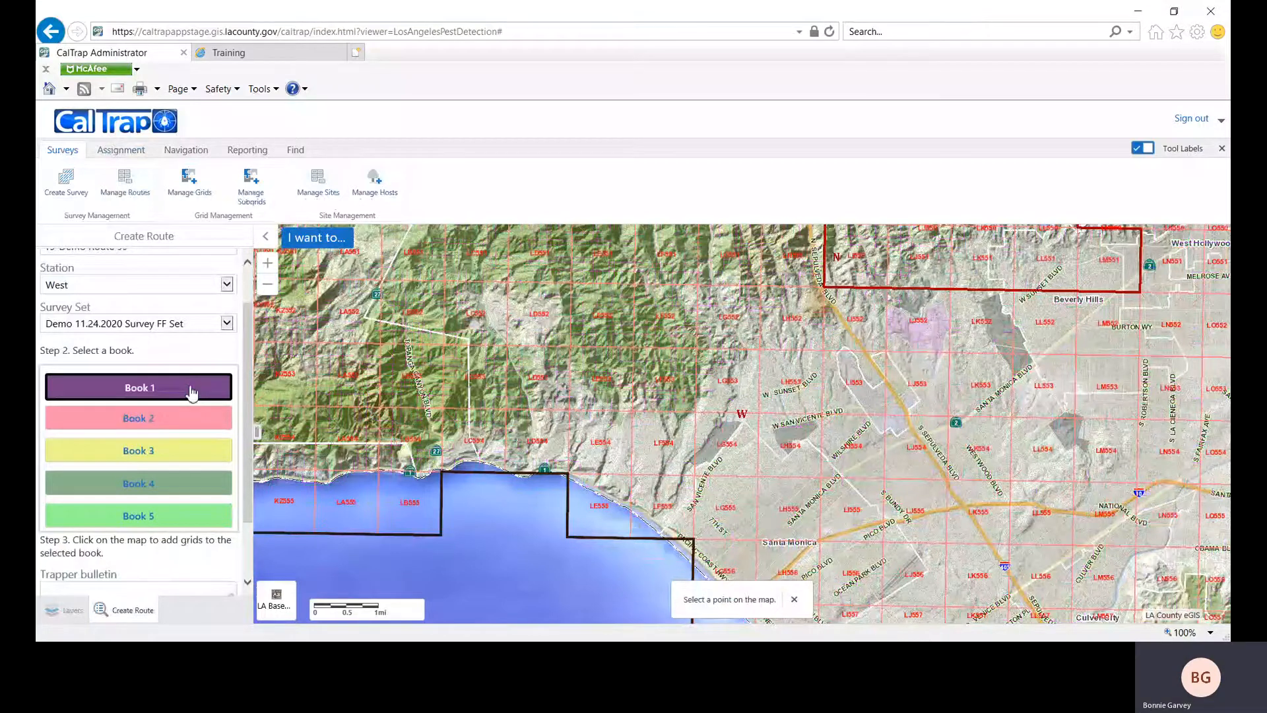
Add grids LD552, LE552, LF552 and LG552 to Book 1, and add and remove grid LL552
click(540, 316)
click(603, 320)
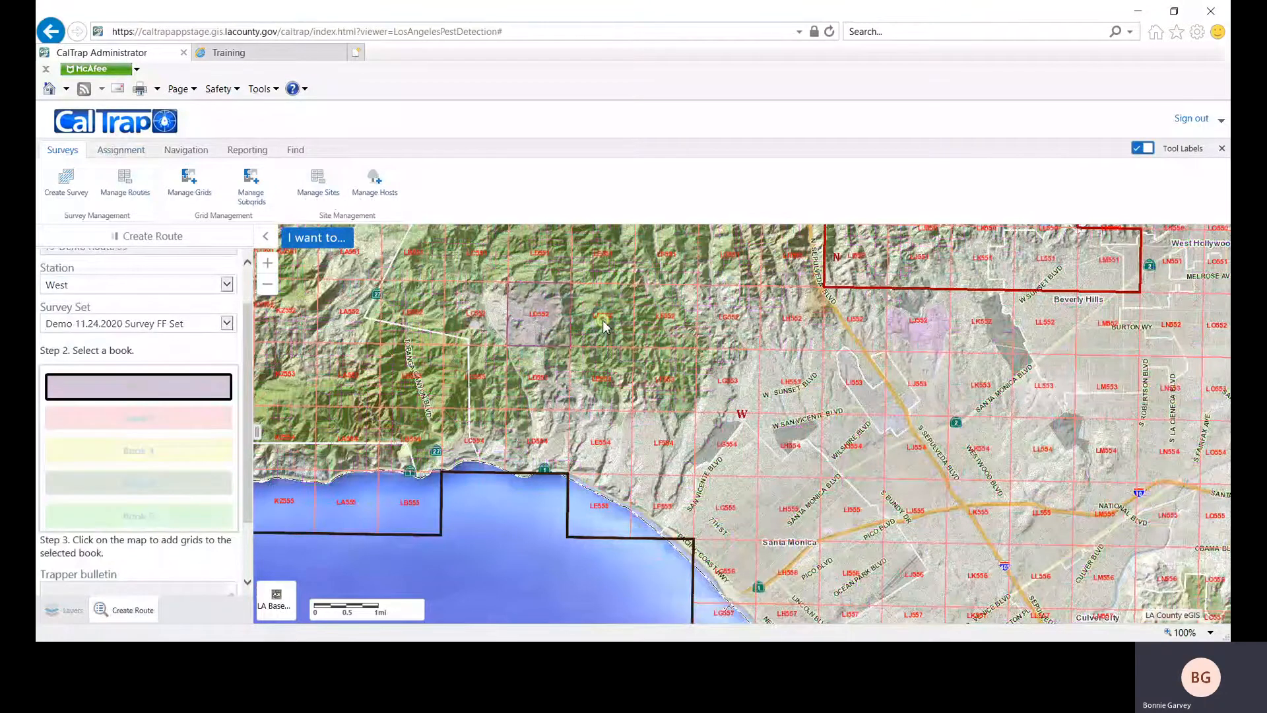
click(663, 321)
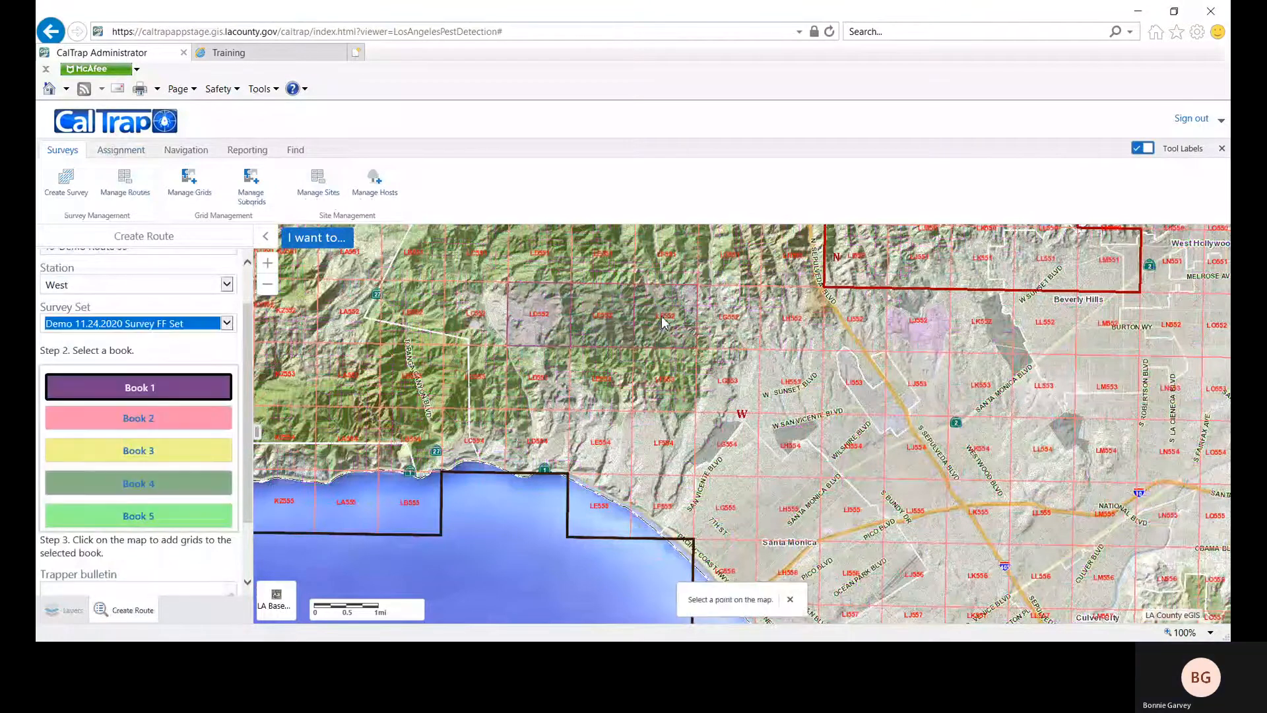
click(727, 320)
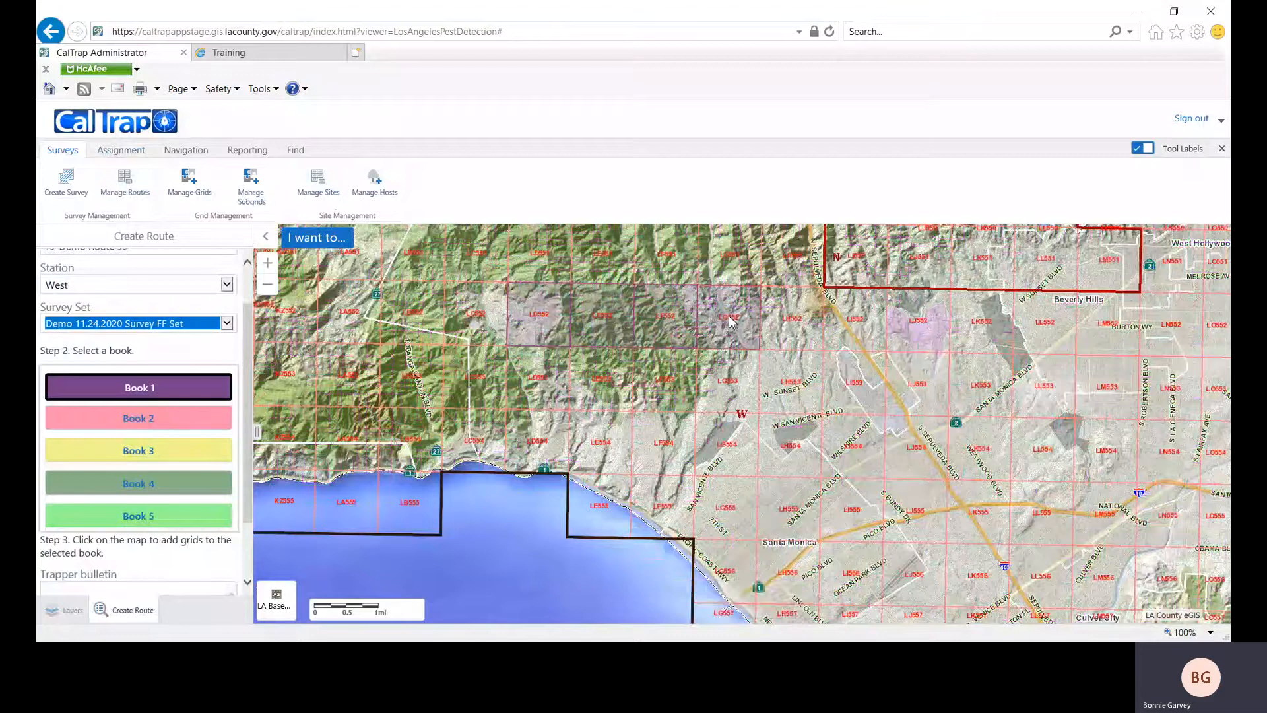
click(1045, 325)
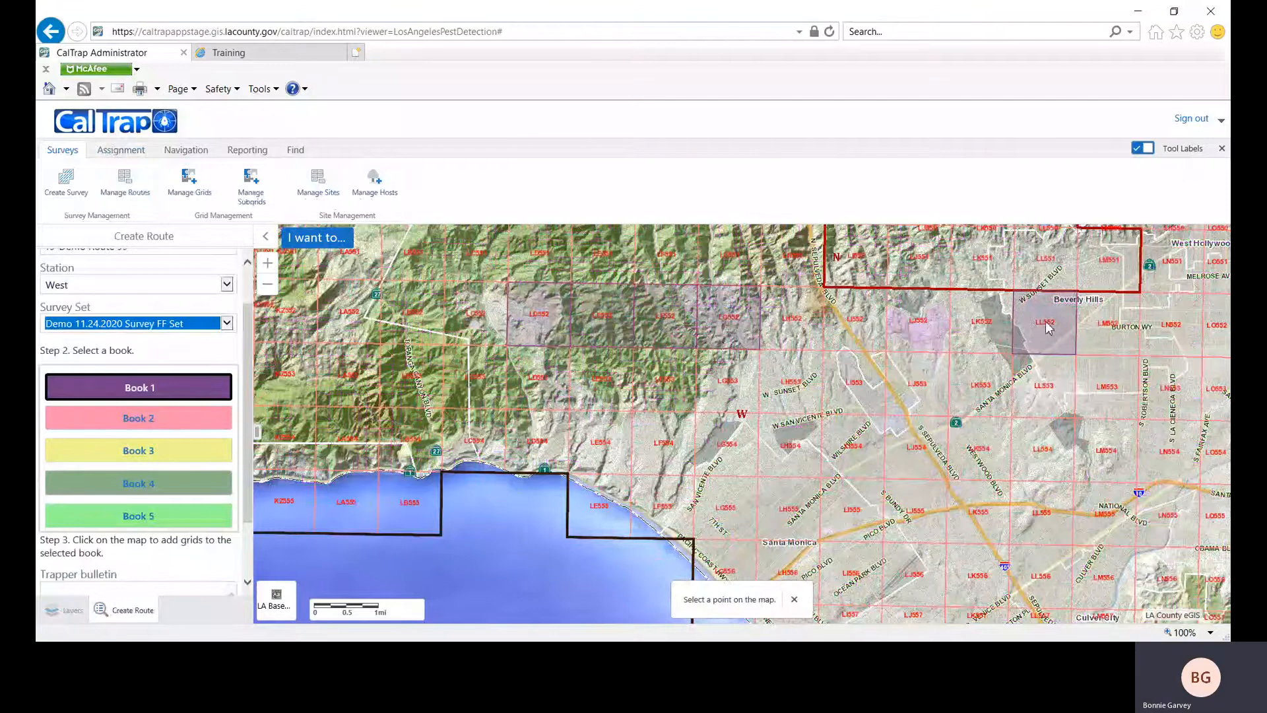
click(1047, 325)
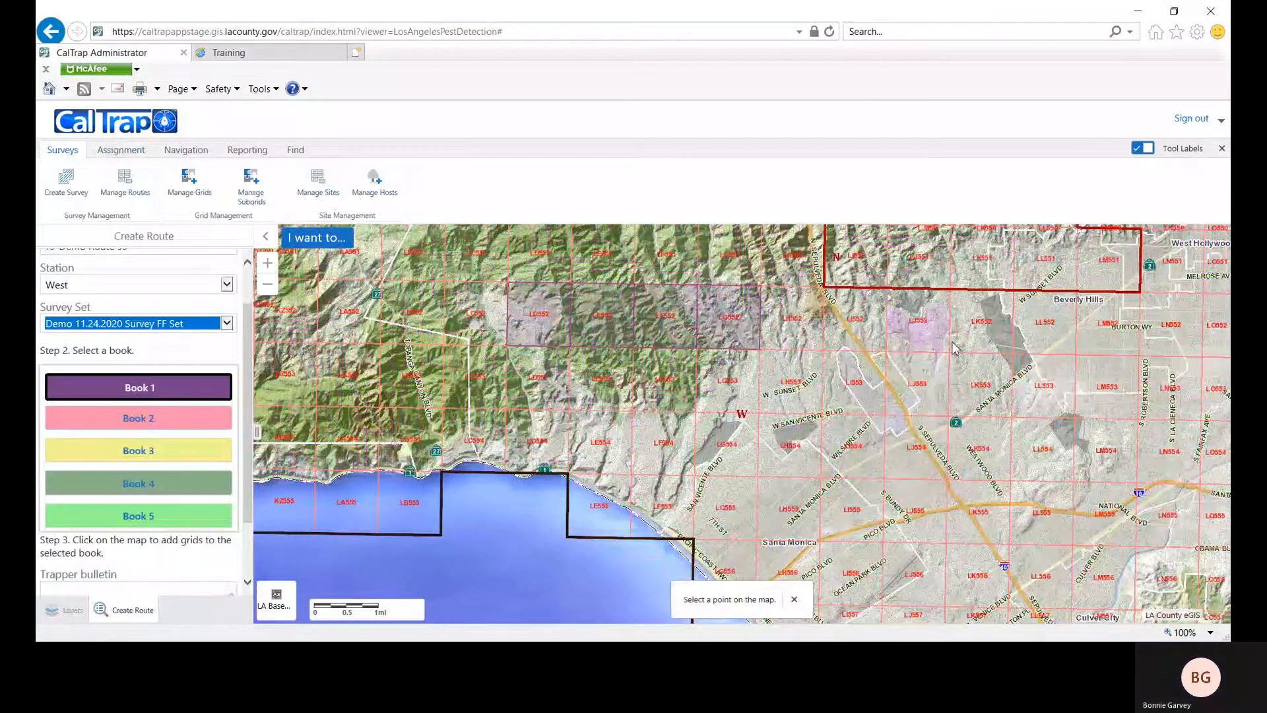
Add grids LD553, LE553 and LF553 to Book 2
click(179, 422)
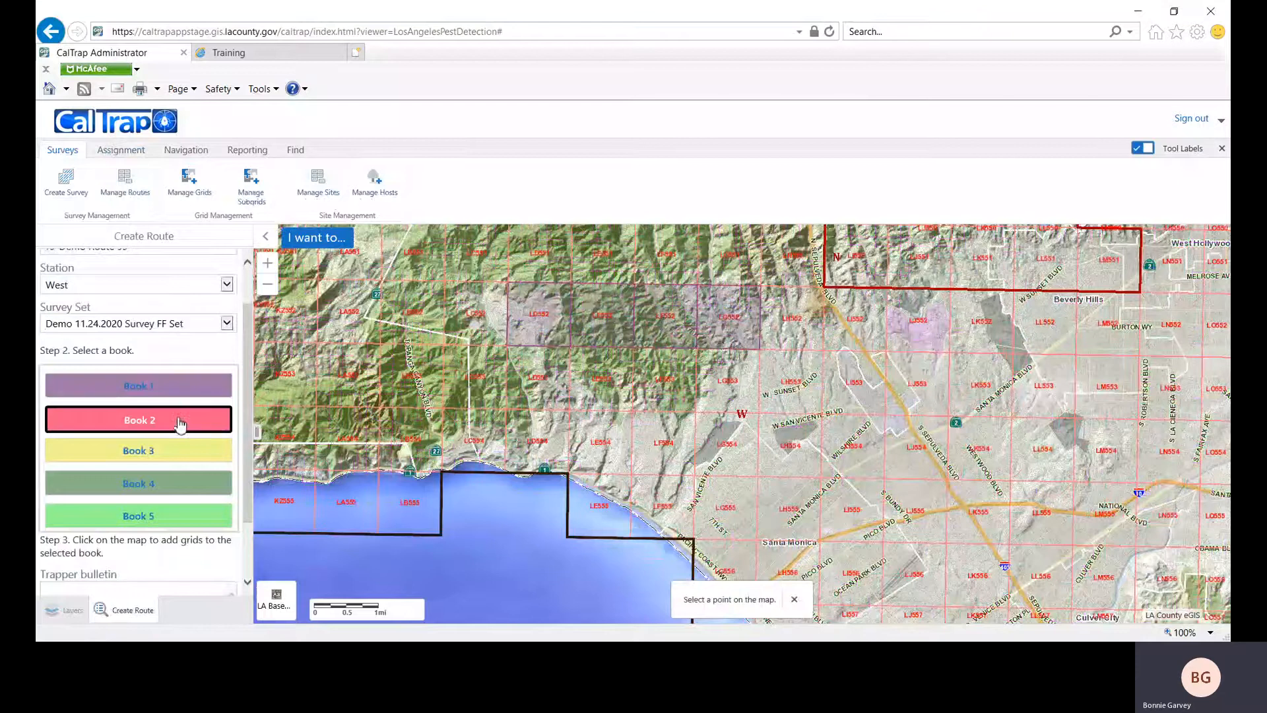
click(539, 378)
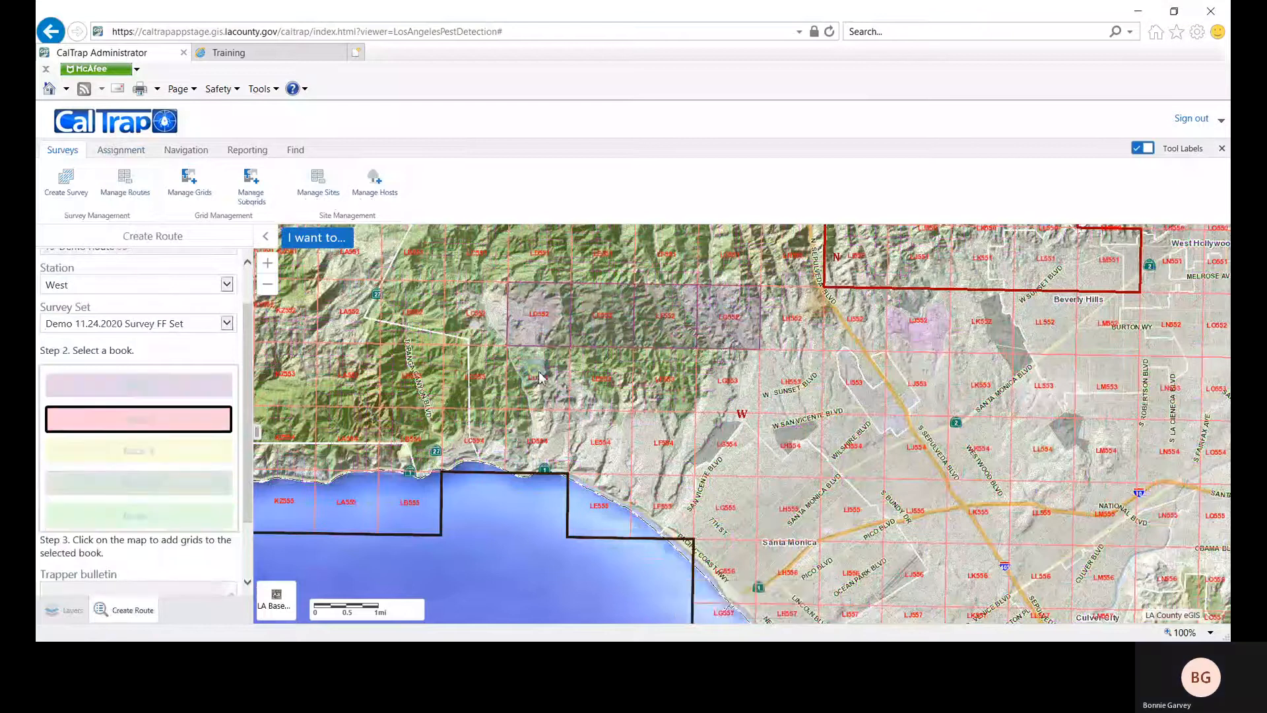
click(596, 385)
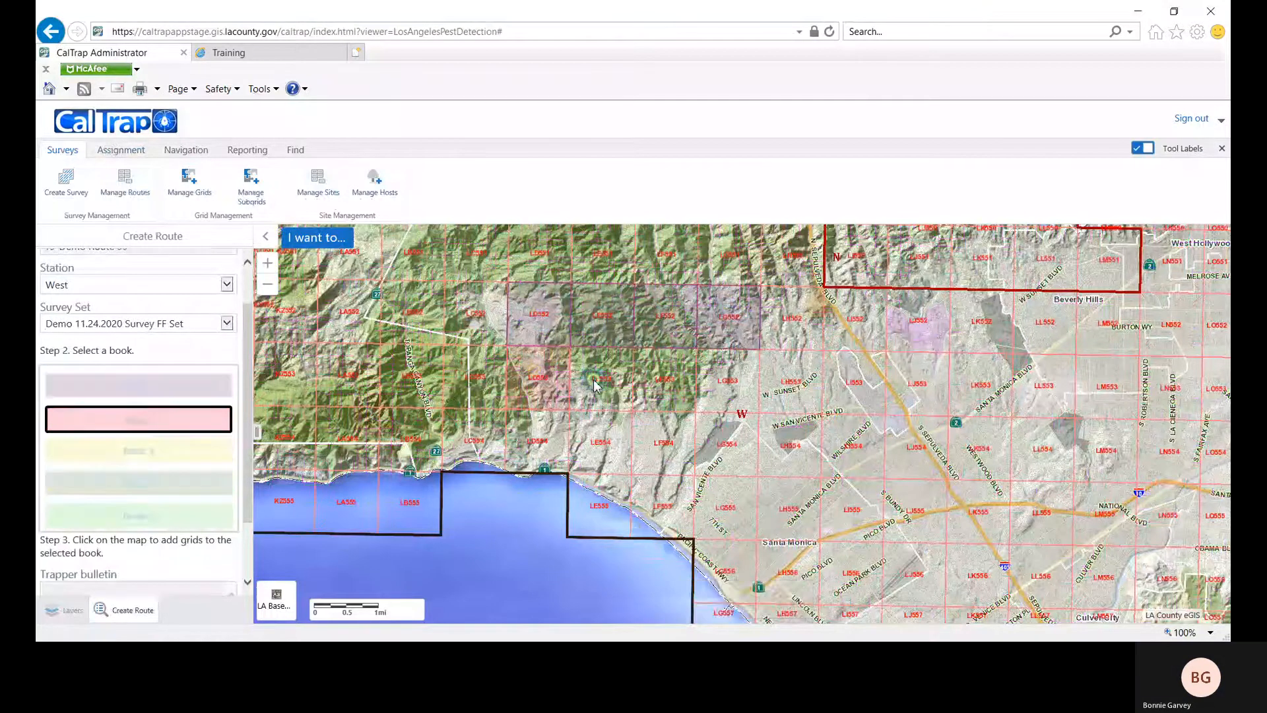
click(656, 386)
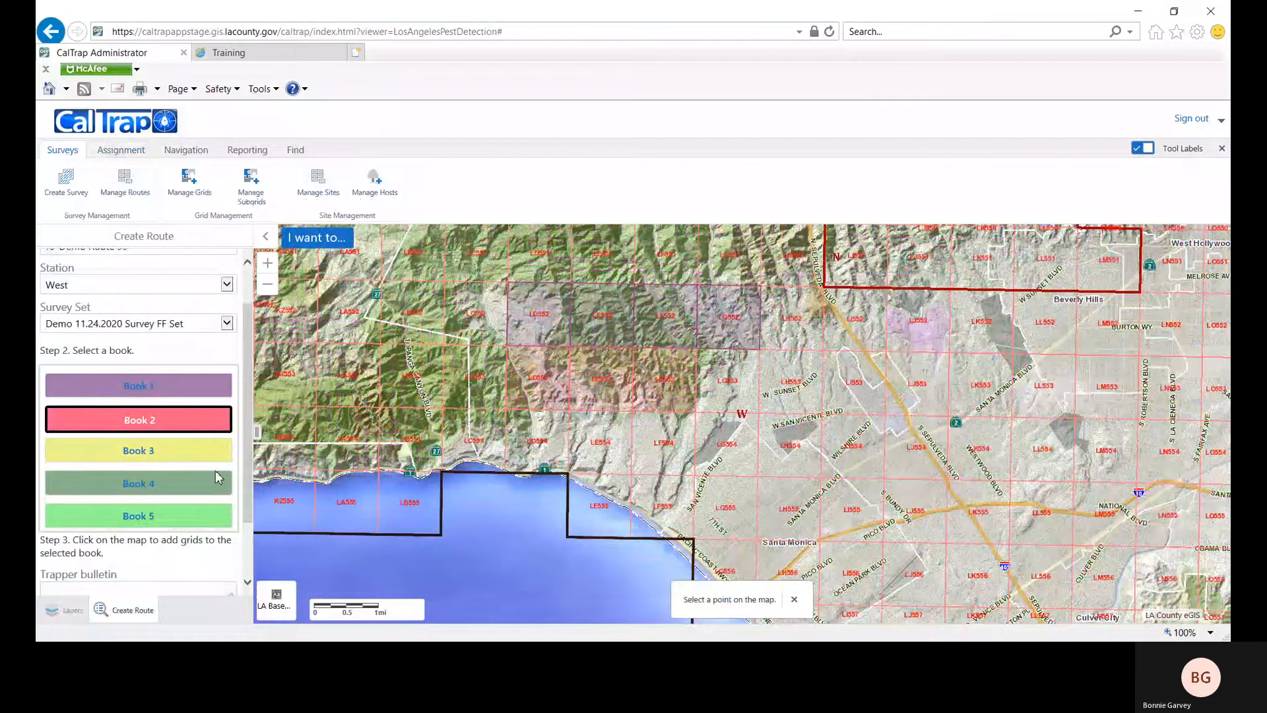
Add grids LD554, LE554 and LF554 to Book 3
click(173, 459)
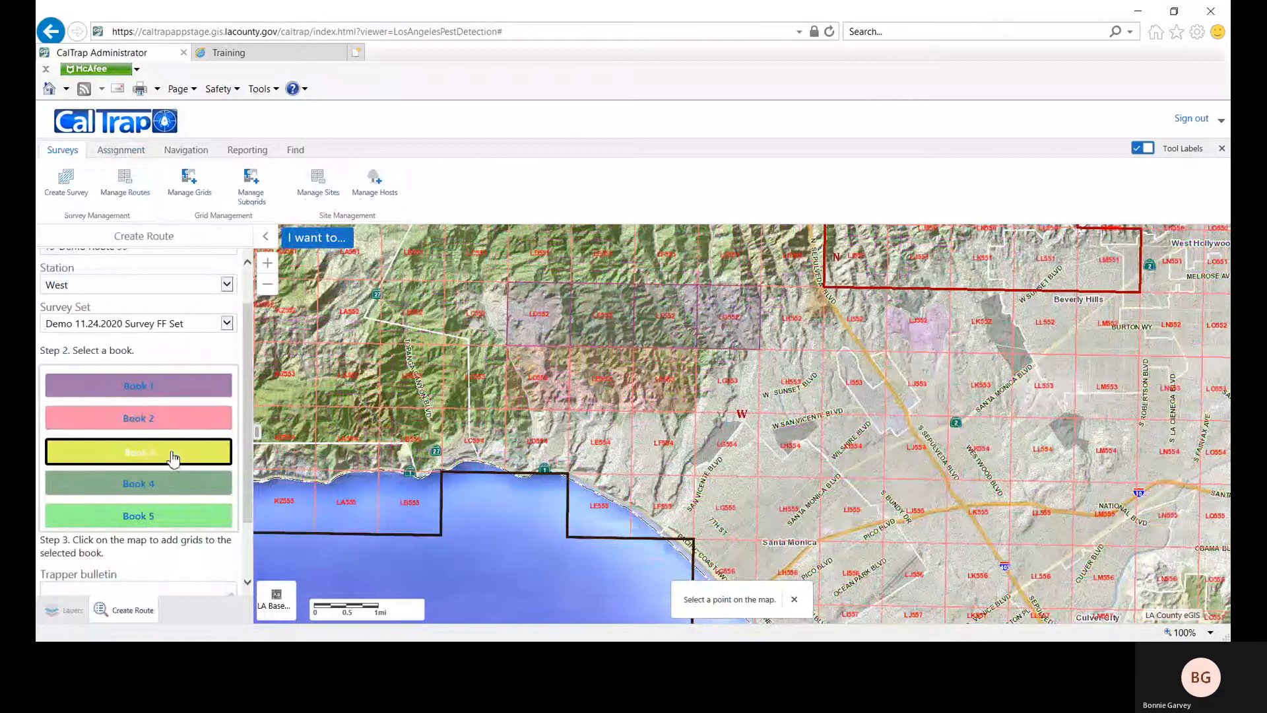
click(534, 448)
click(603, 445)
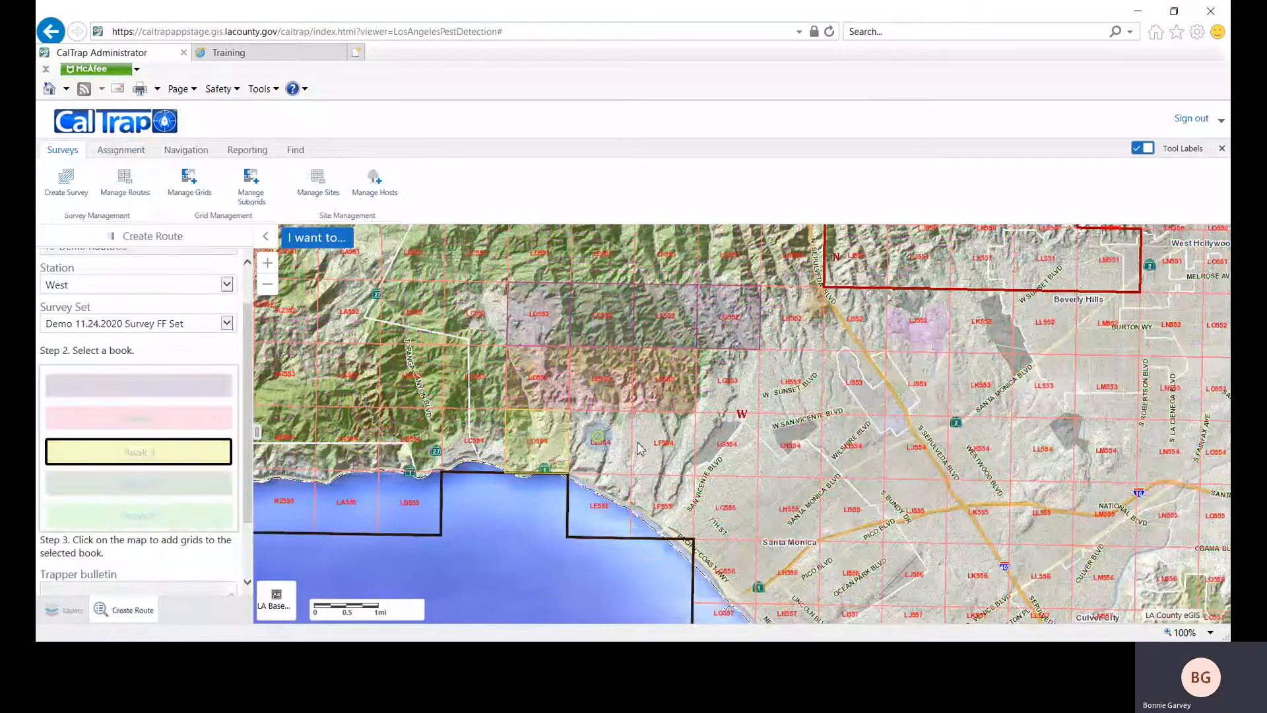
click(639, 448)
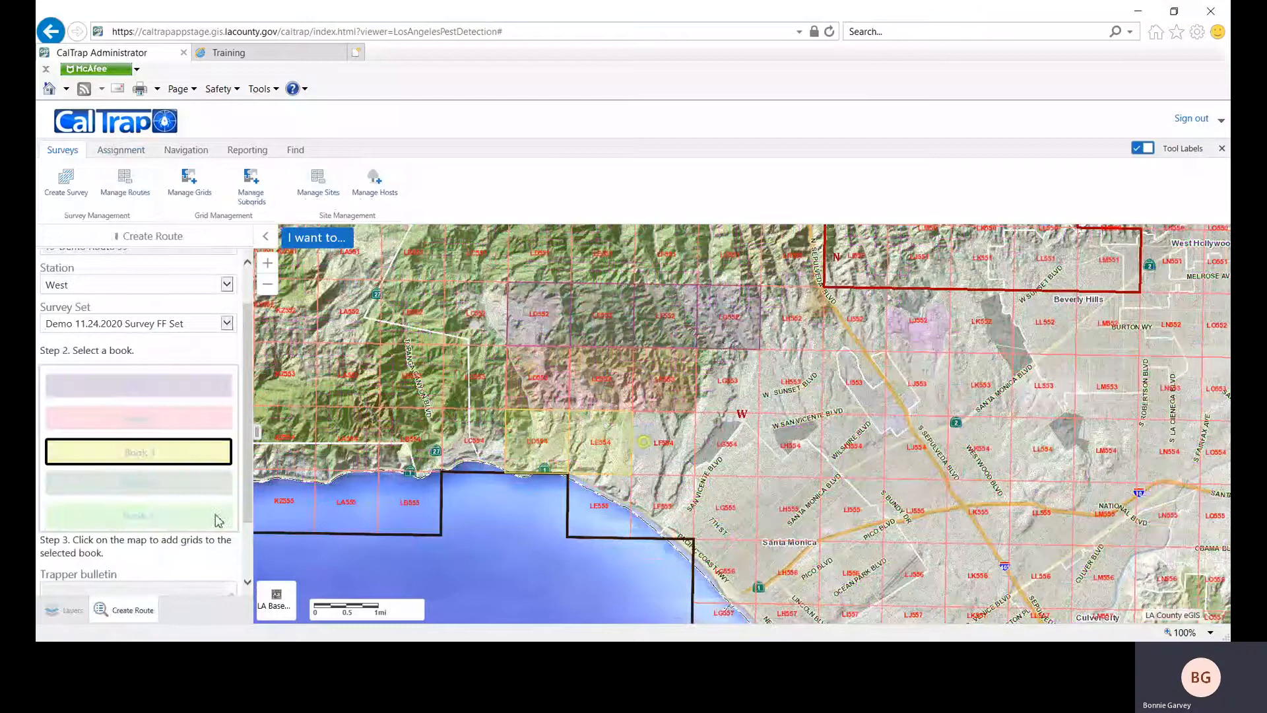
Add grids LG554, LH554 and the adjoining grid to the east to Book 4
click(181, 485)
click(714, 458)
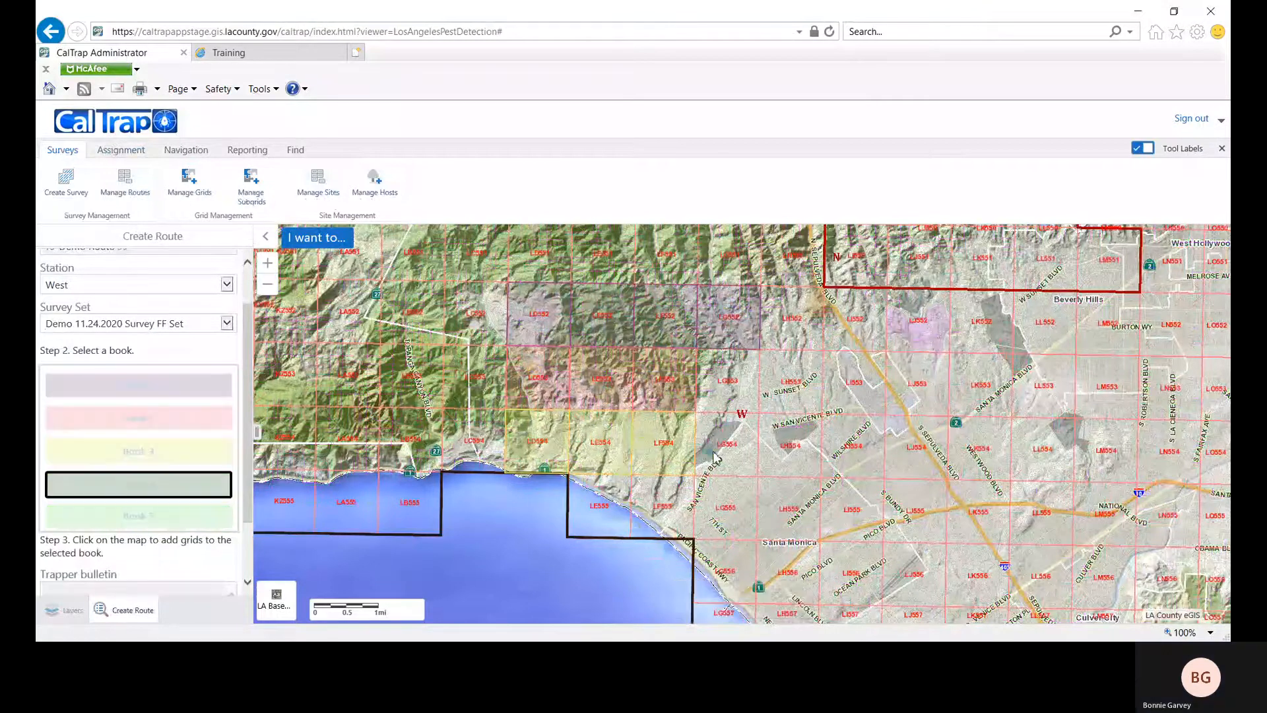
click(802, 439)
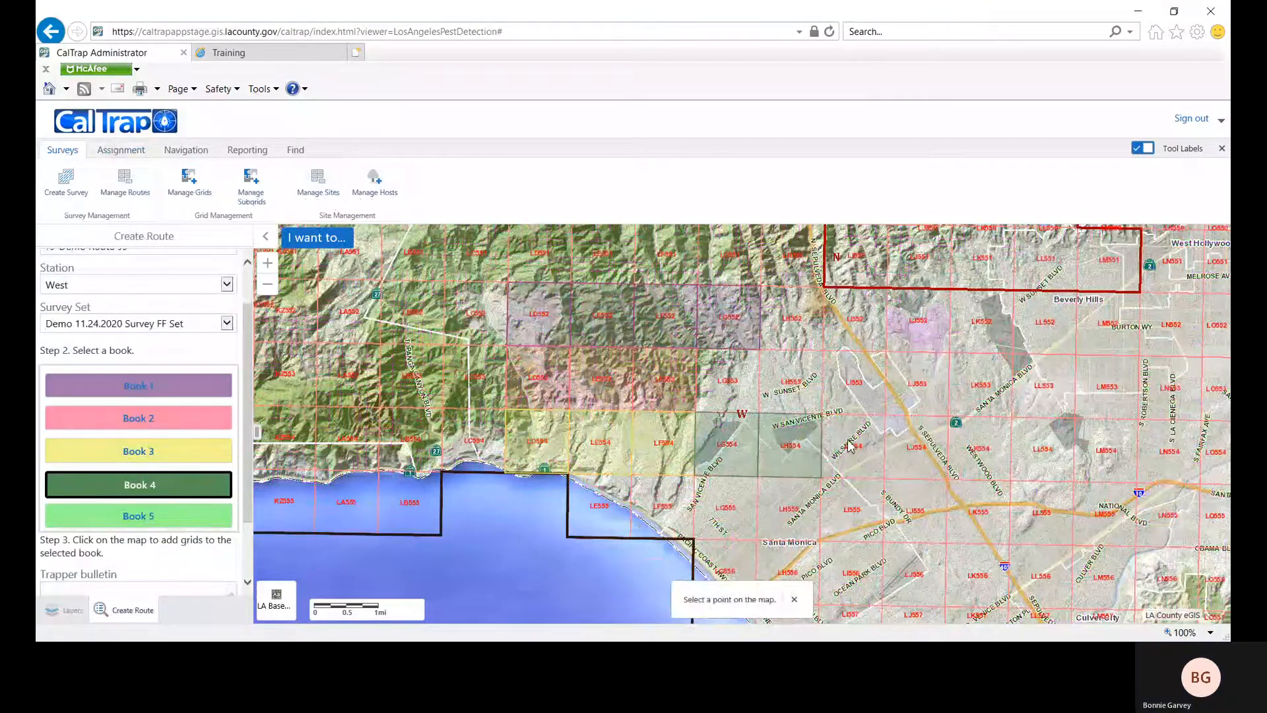
Add grids LE555, LF555 and LG555 along the coast to Book 5
click(182, 517)
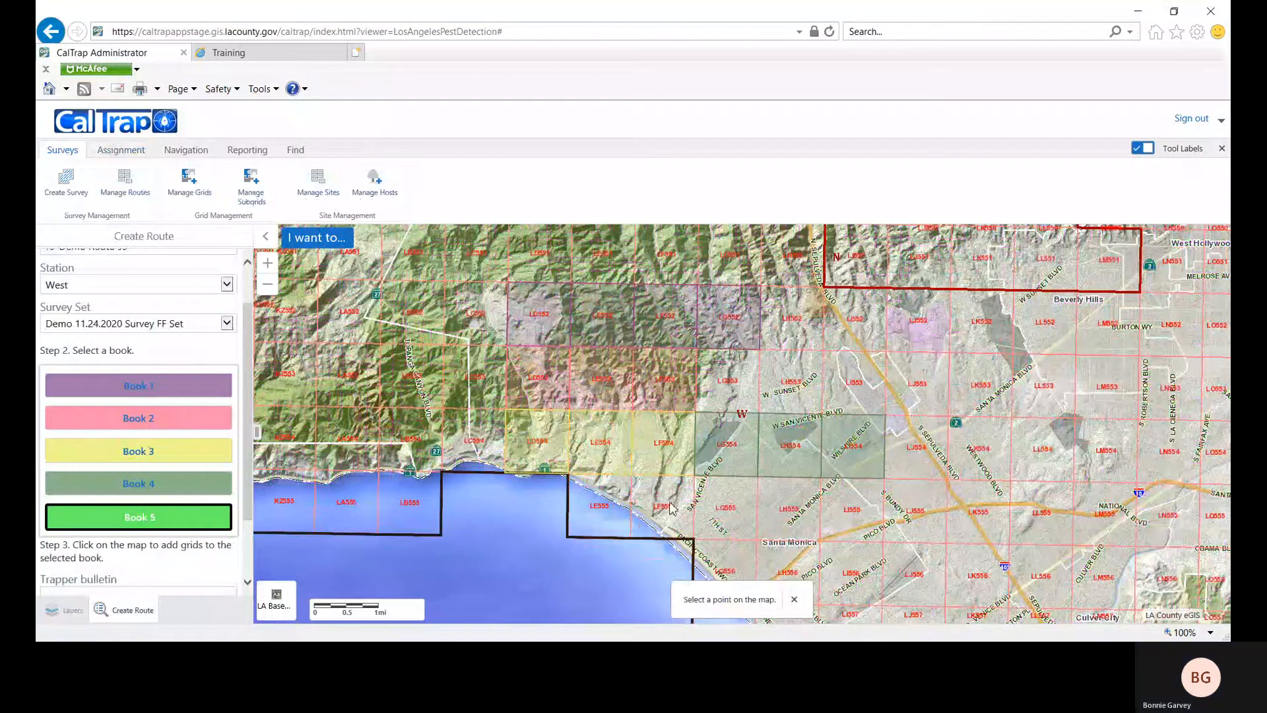
click(613, 501)
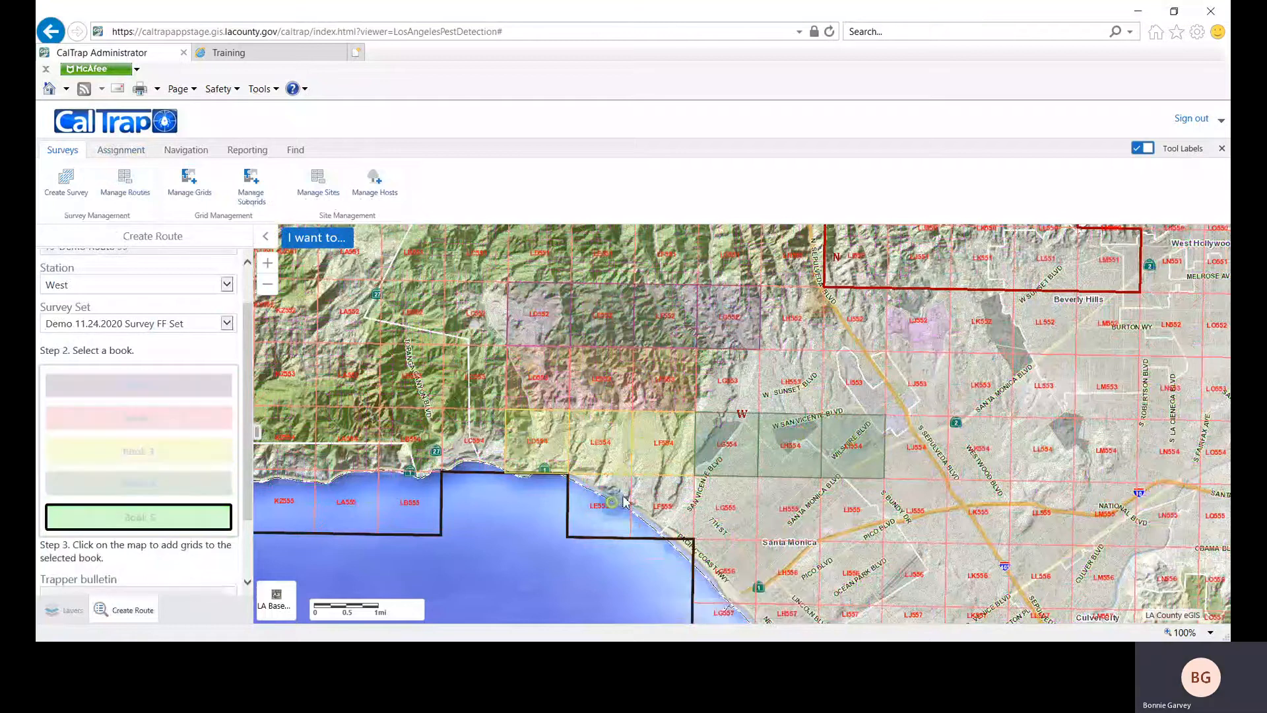
click(665, 499)
click(719, 508)
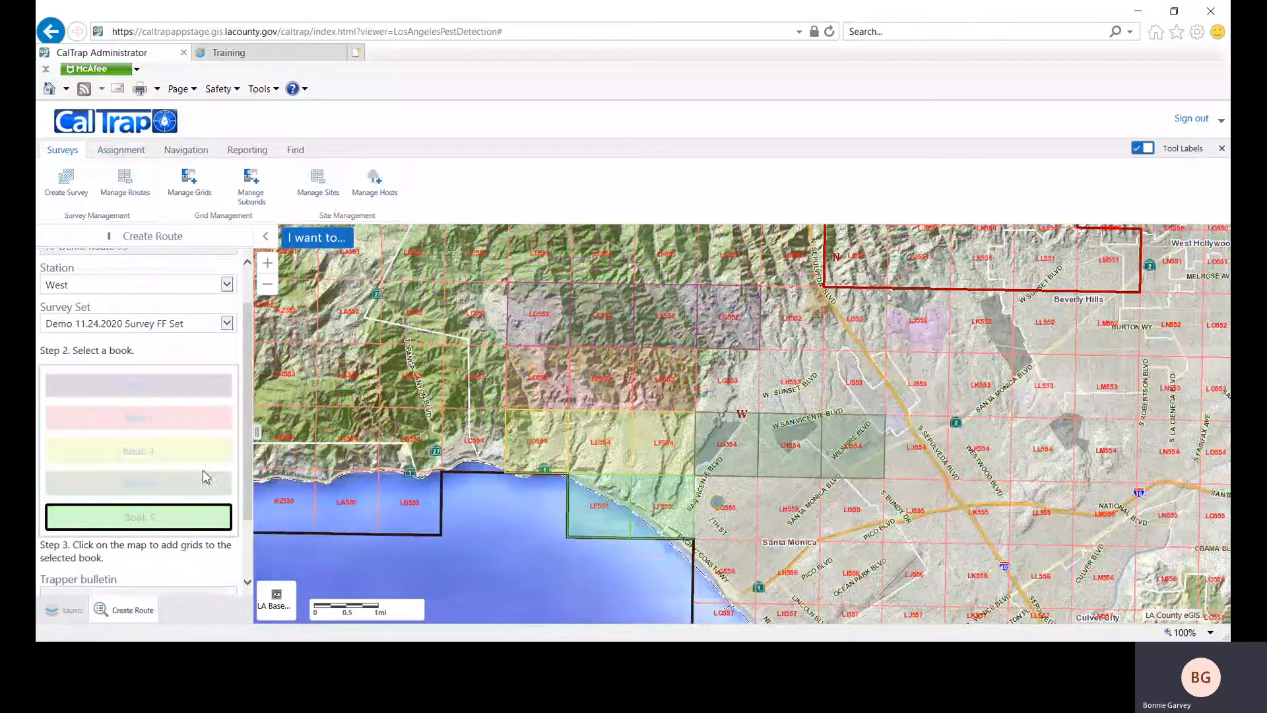
Enter the trapper bulletin "Hello" and save the new route
scroll(142, 422, down, 2)
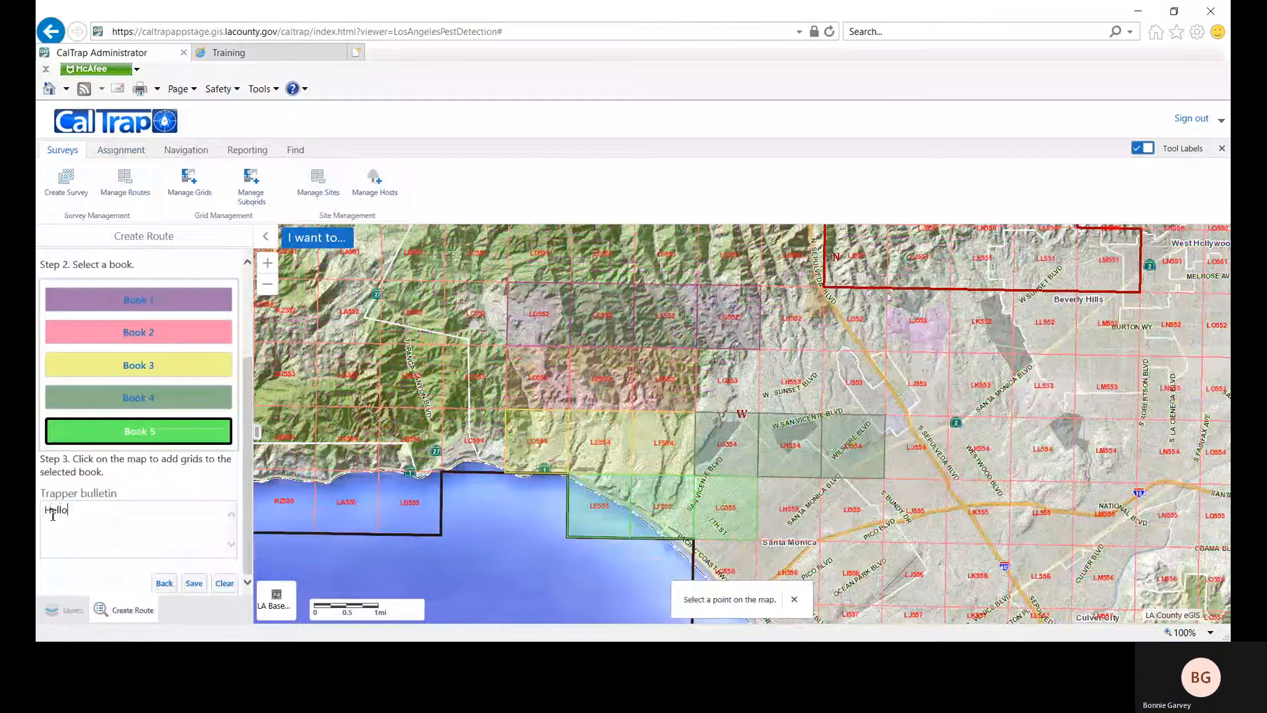
click(194, 582)
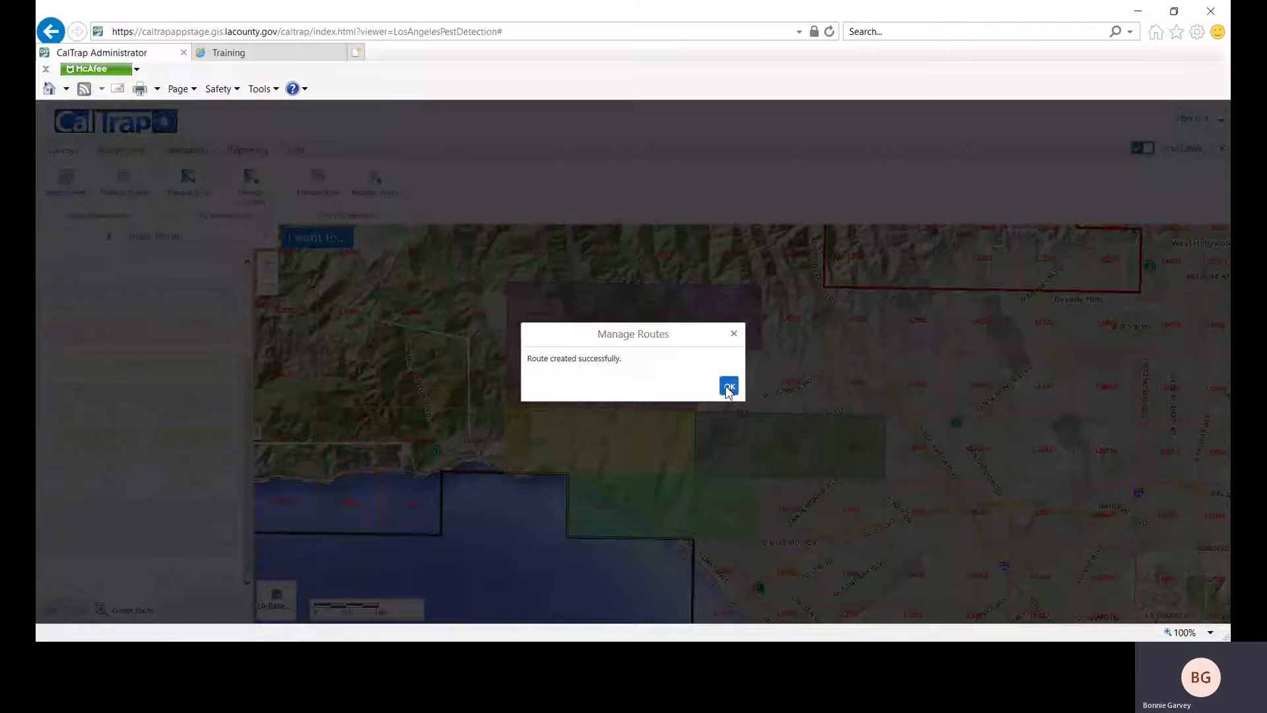
click(729, 388)
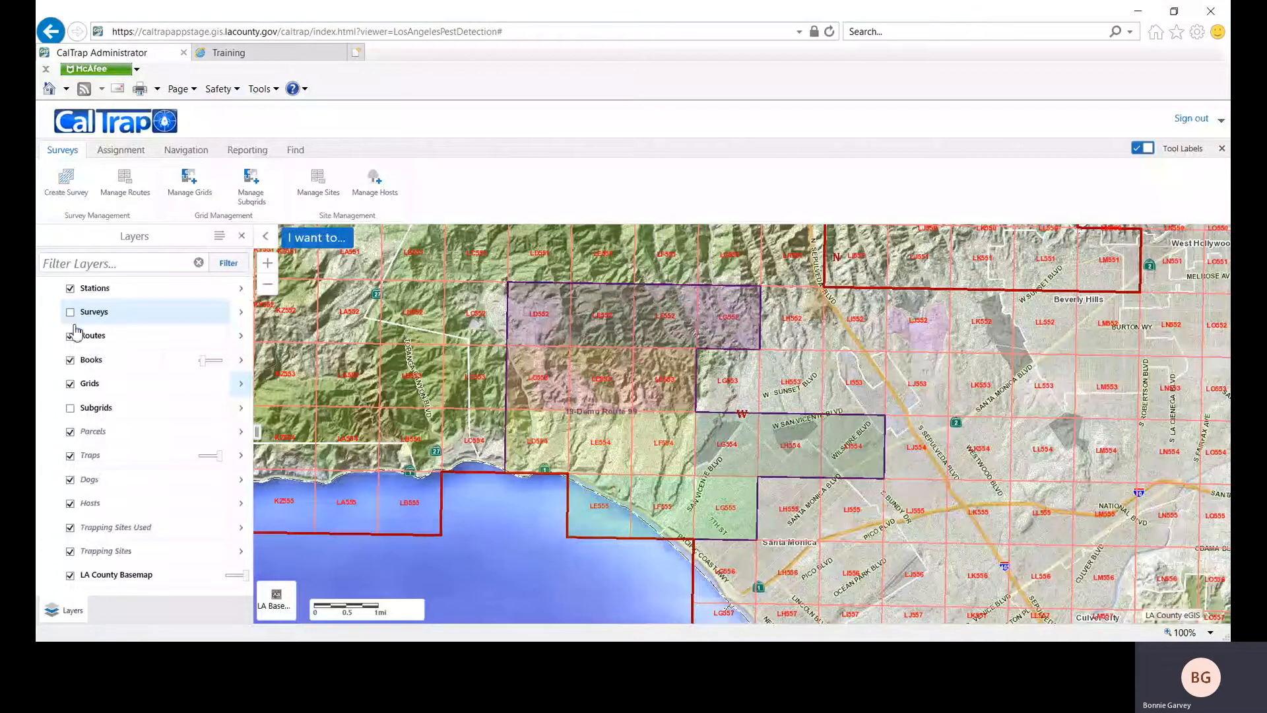
Open the user assignment for route 19-Demo Route 99
click(111, 153)
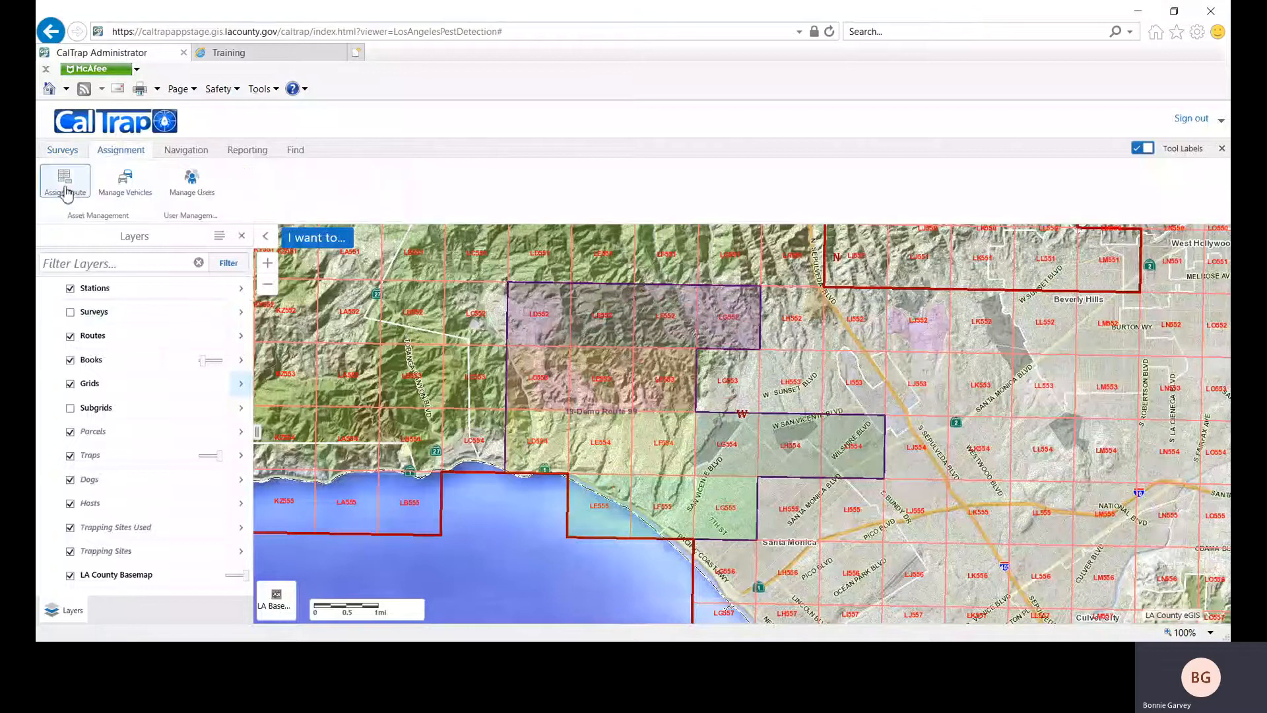
click(65, 190)
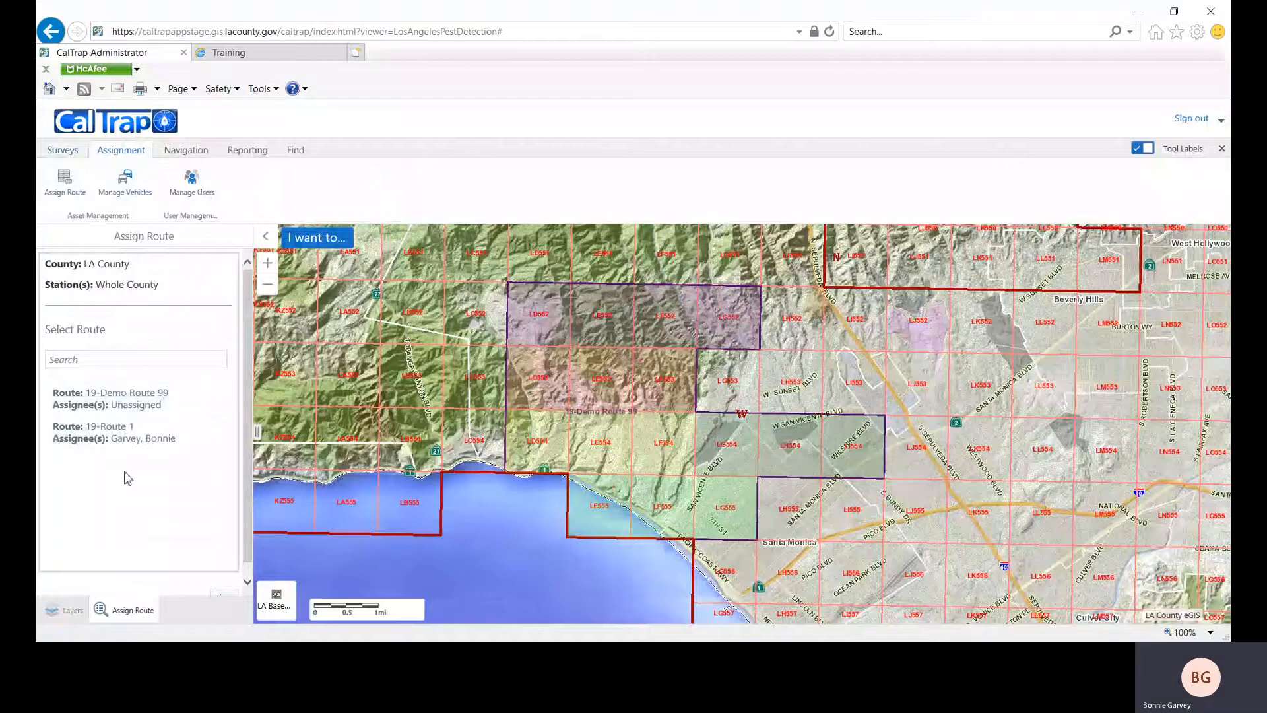
click(135, 403)
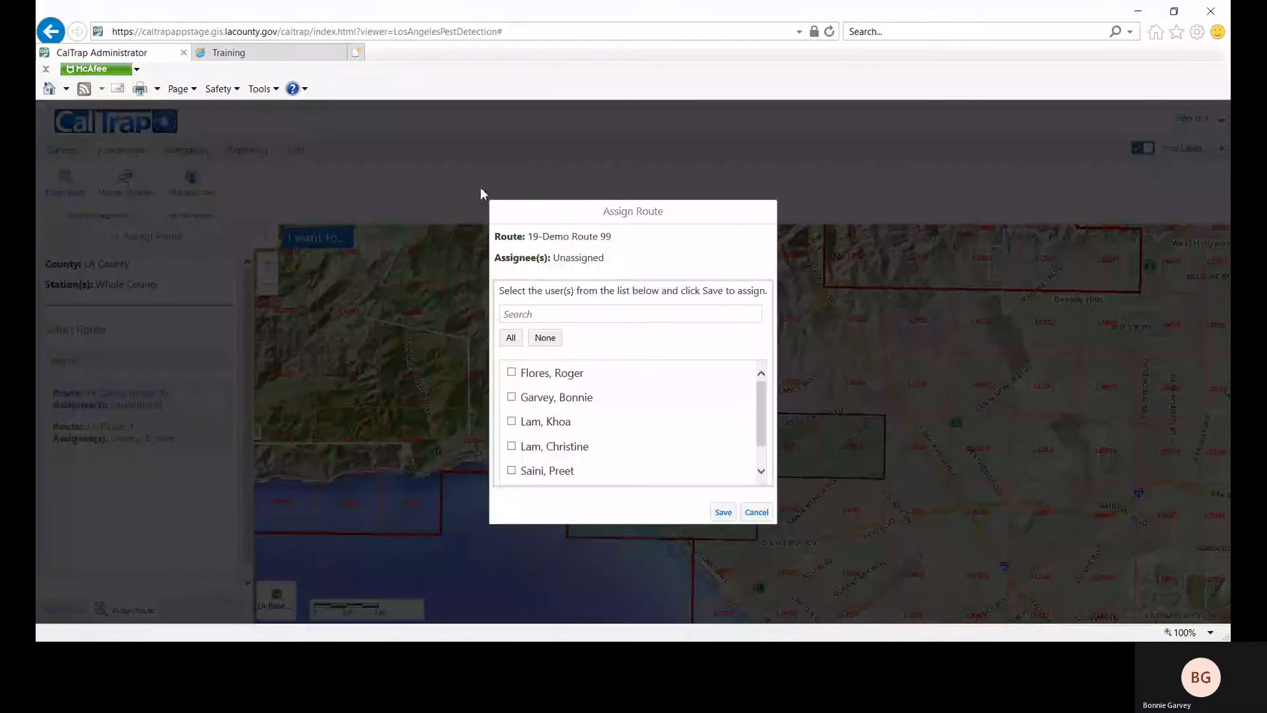
Look through the list of users, select all of them as assignees and clear the selection again
click(517, 315)
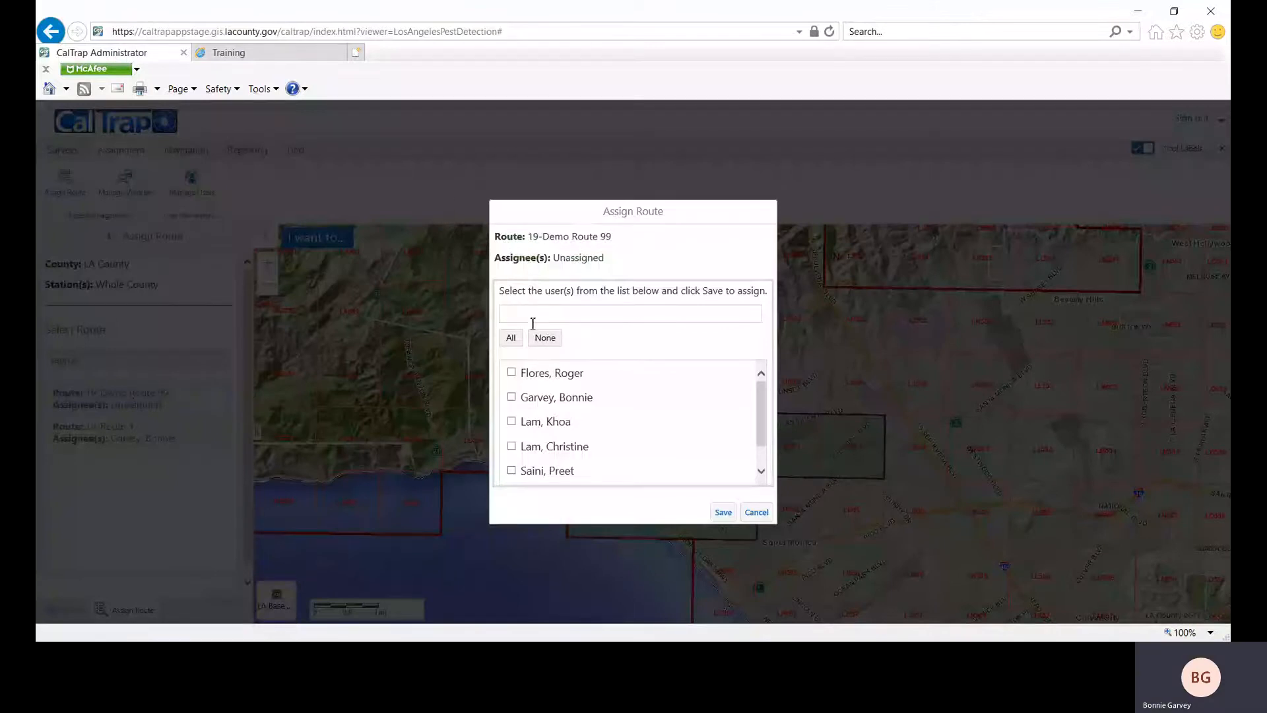
scroll(549, 386, down, 1)
scroll(553, 402, up, 1)
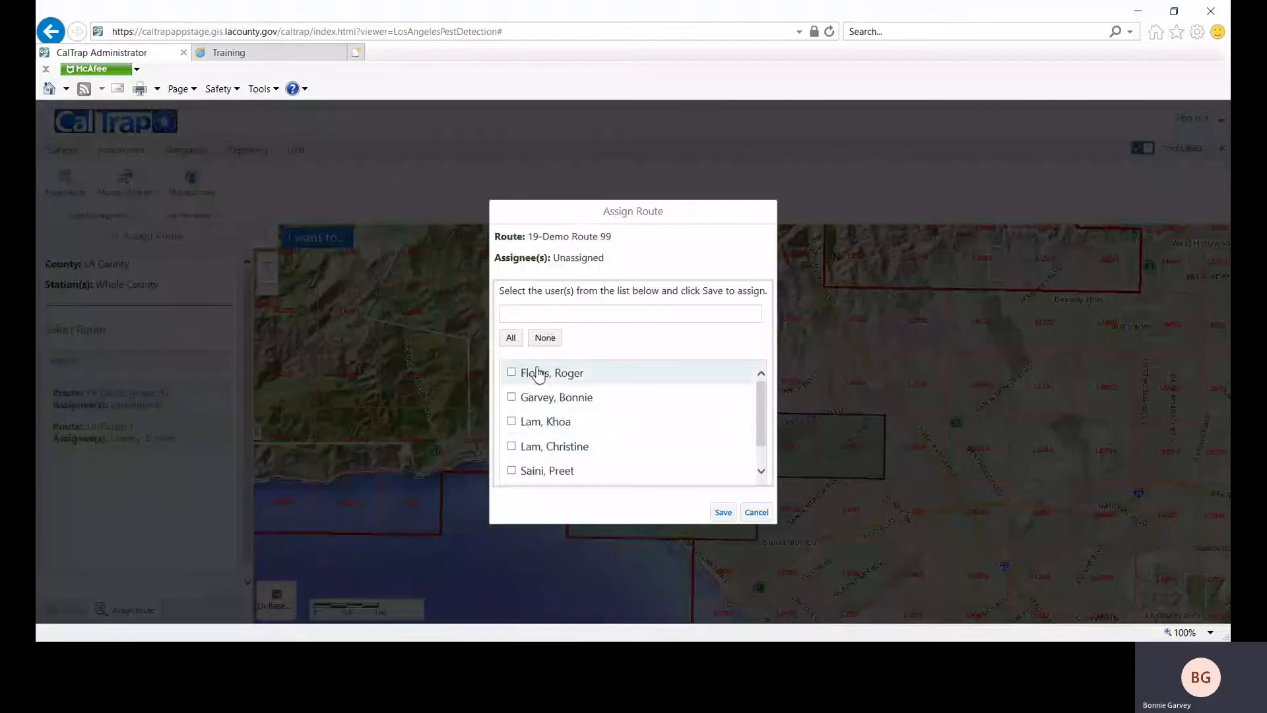
click(511, 339)
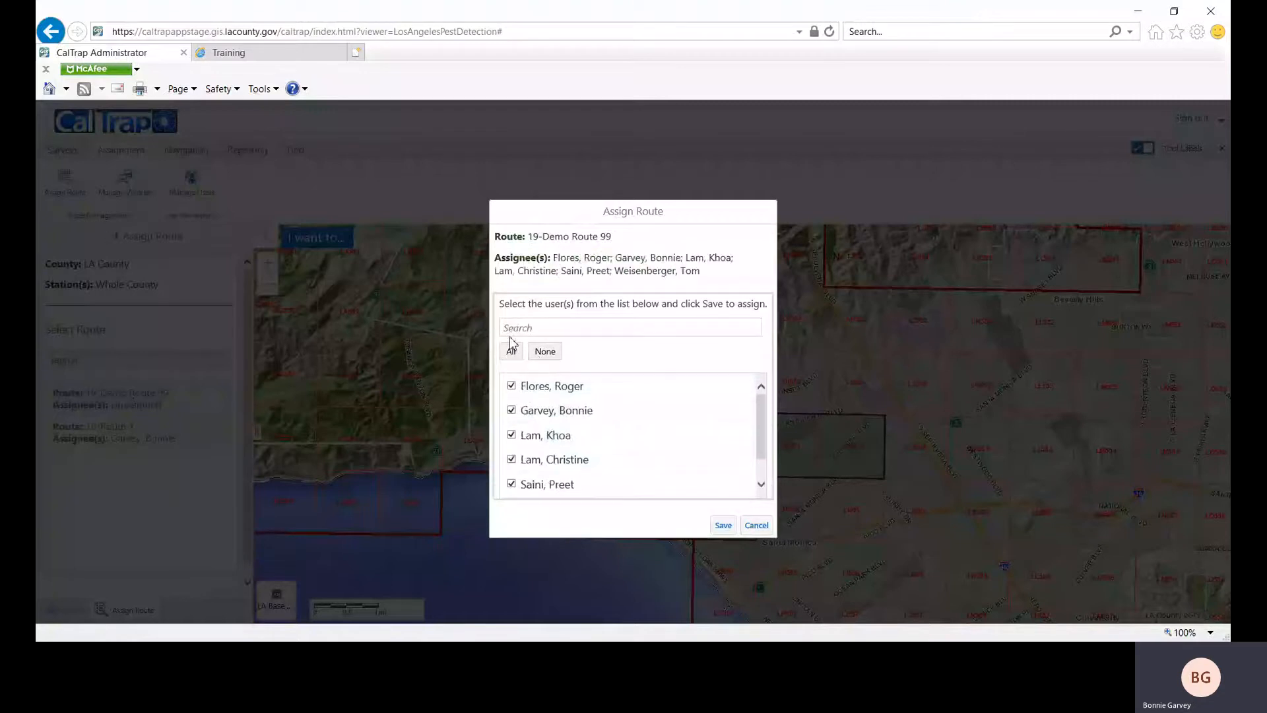
click(545, 352)
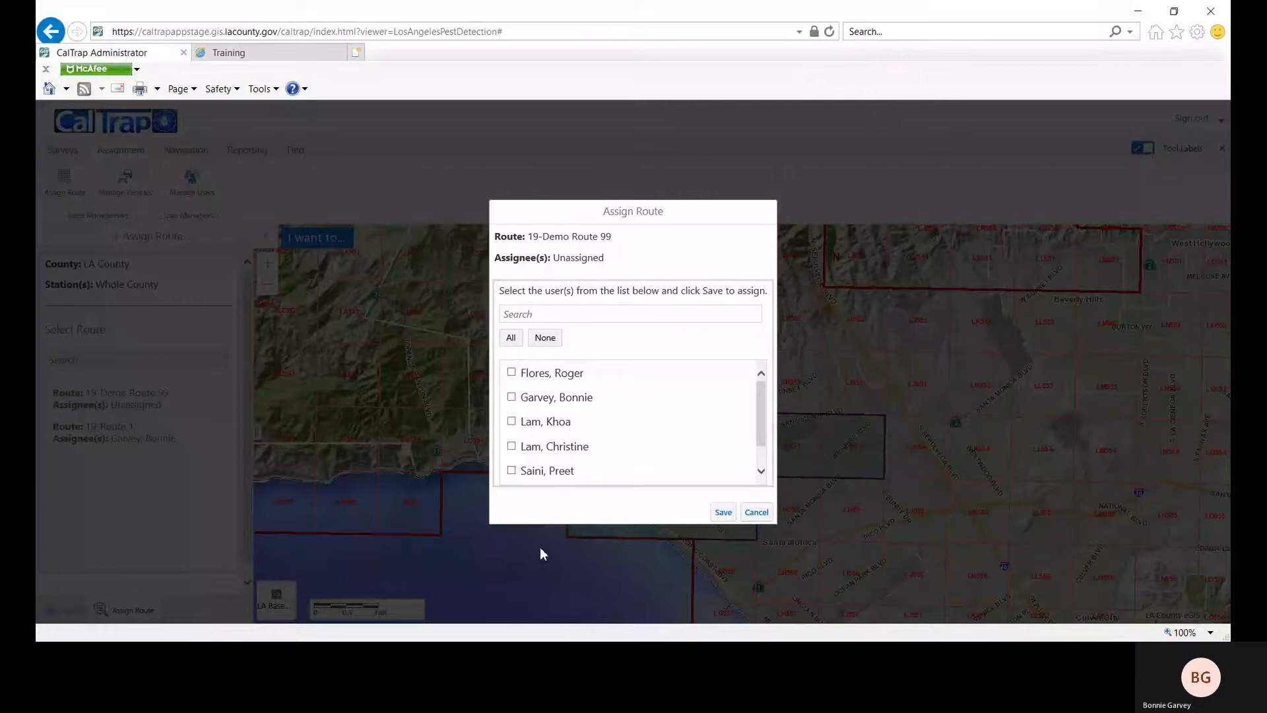
Assign the first two users in the list to route 19-Demo Route 99 and save the assignment
click(511, 397)
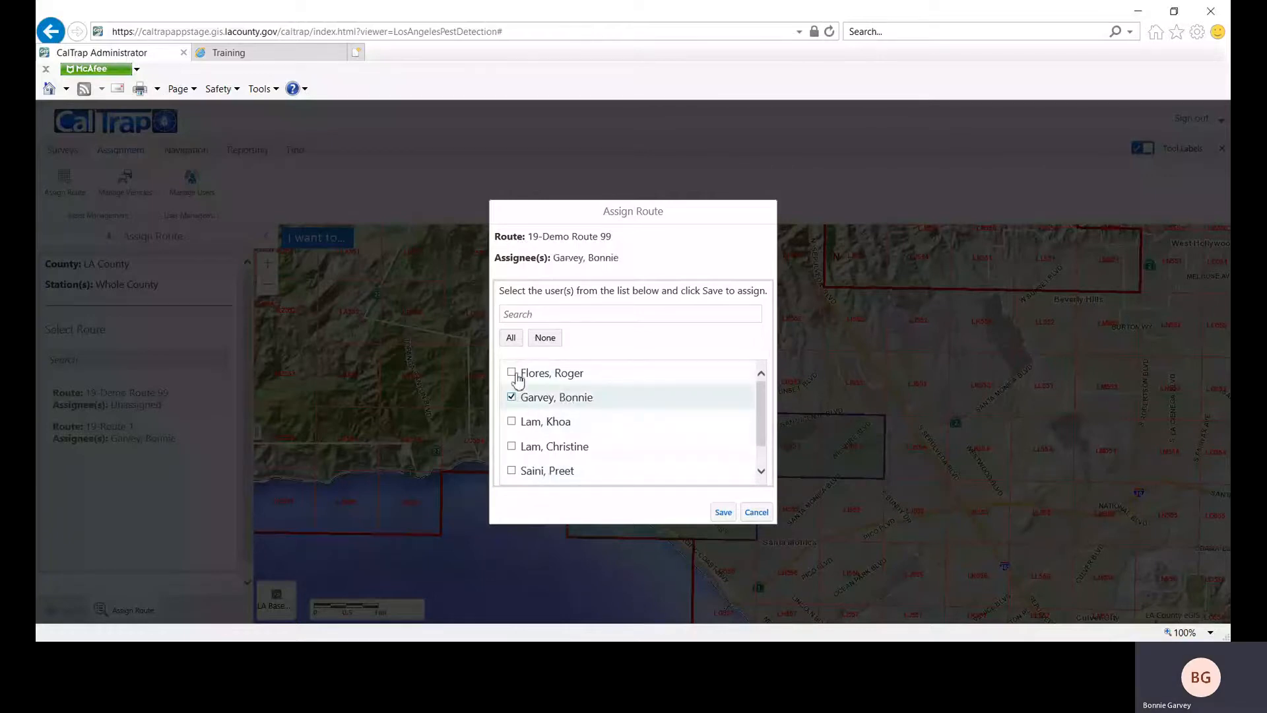
click(511, 372)
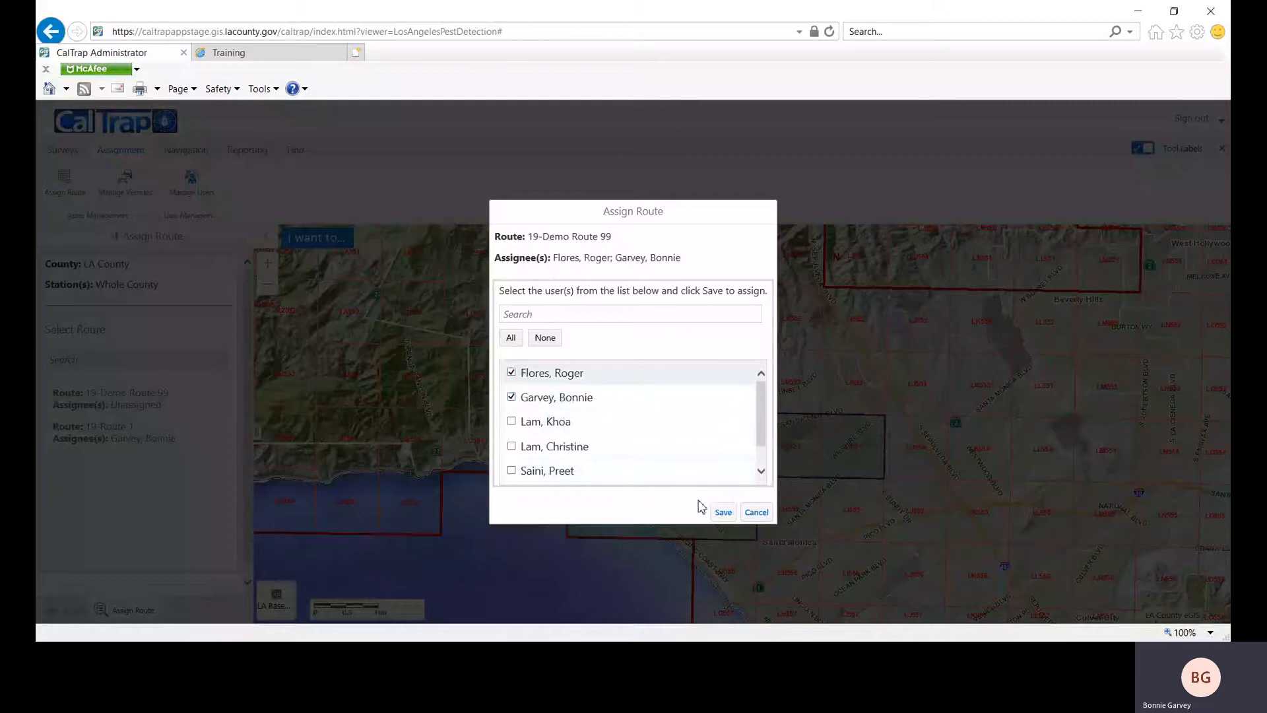
click(723, 513)
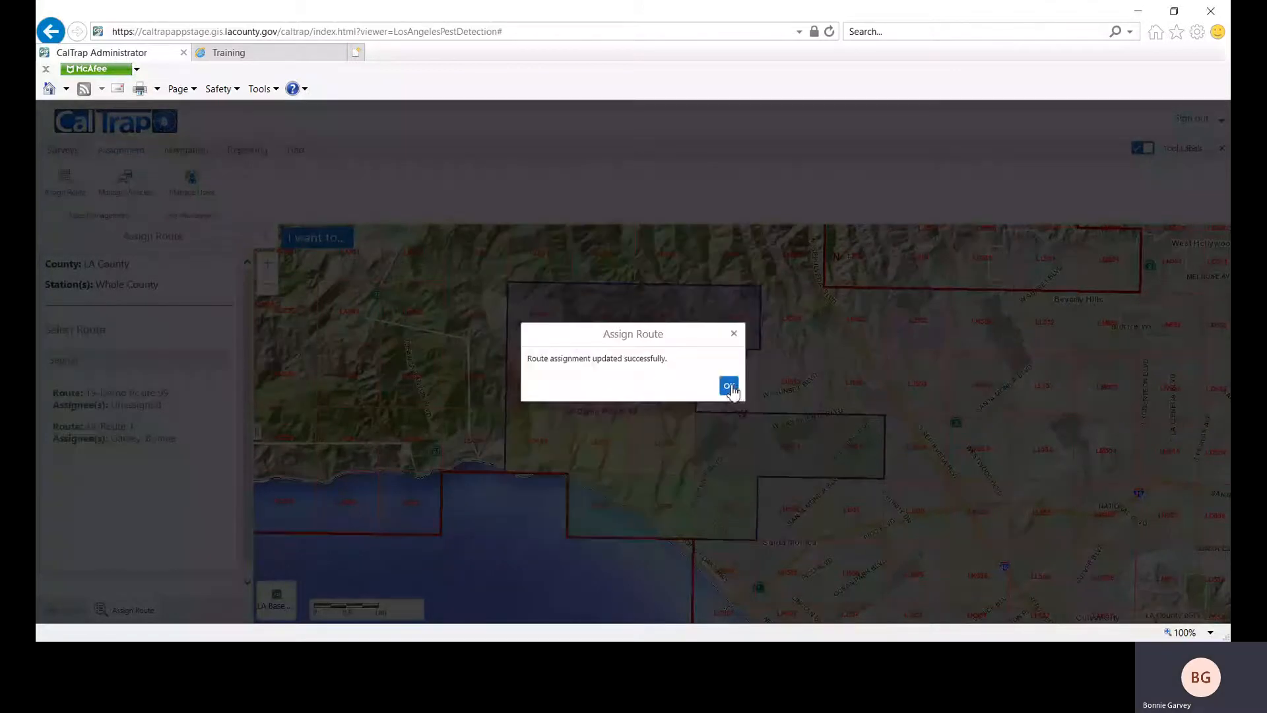
click(729, 388)
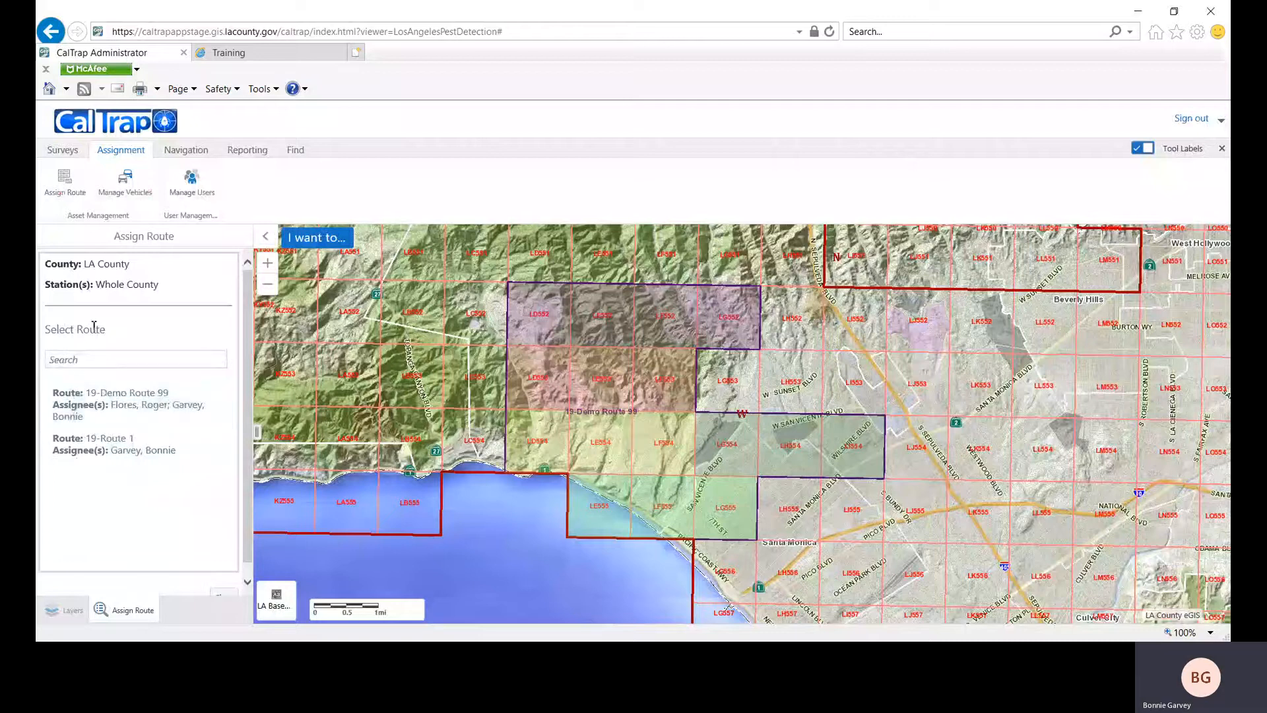
Open route 19-Demo Route 99 from the Demo 11.24.2020 Survey FF Set for modification
click(63, 151)
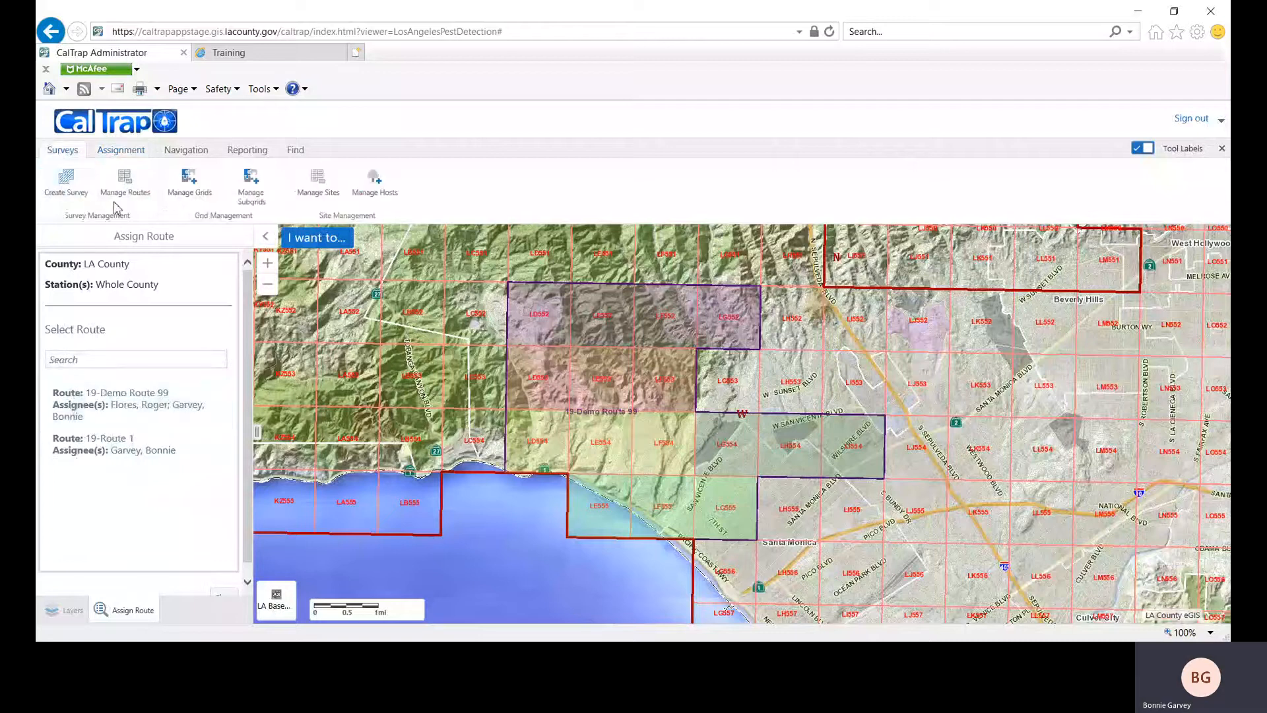
click(124, 182)
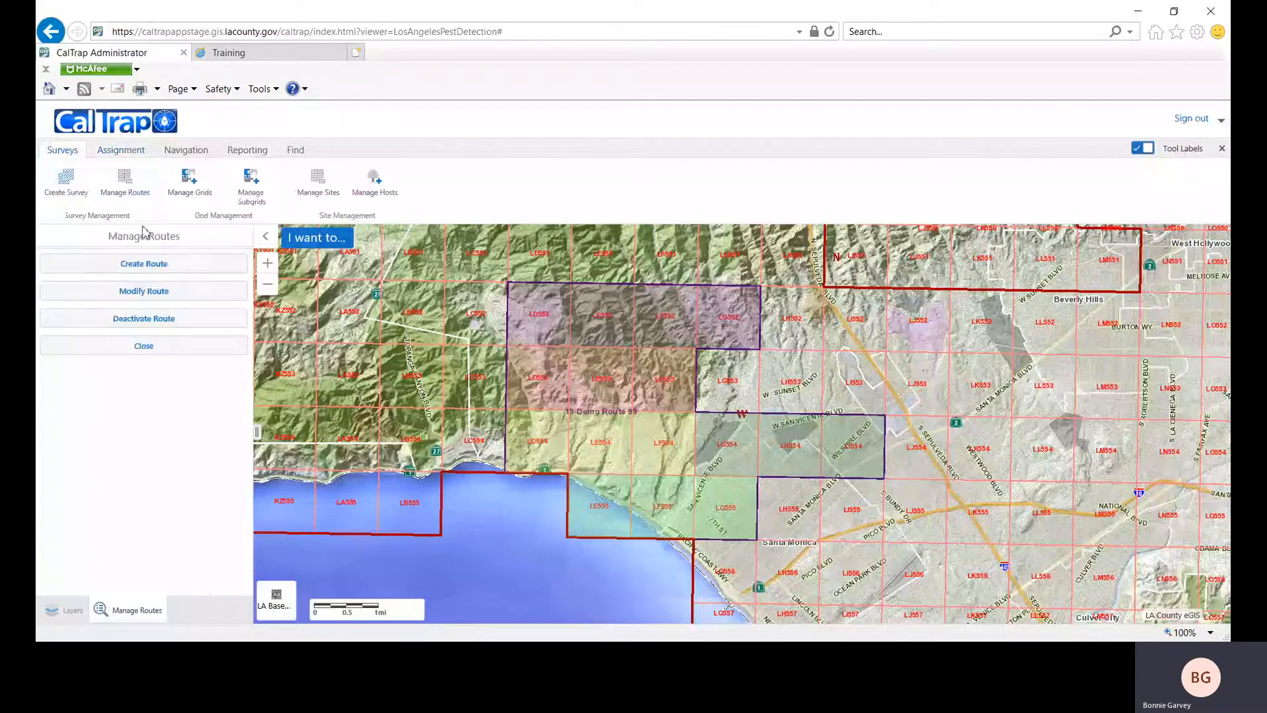
click(113, 296)
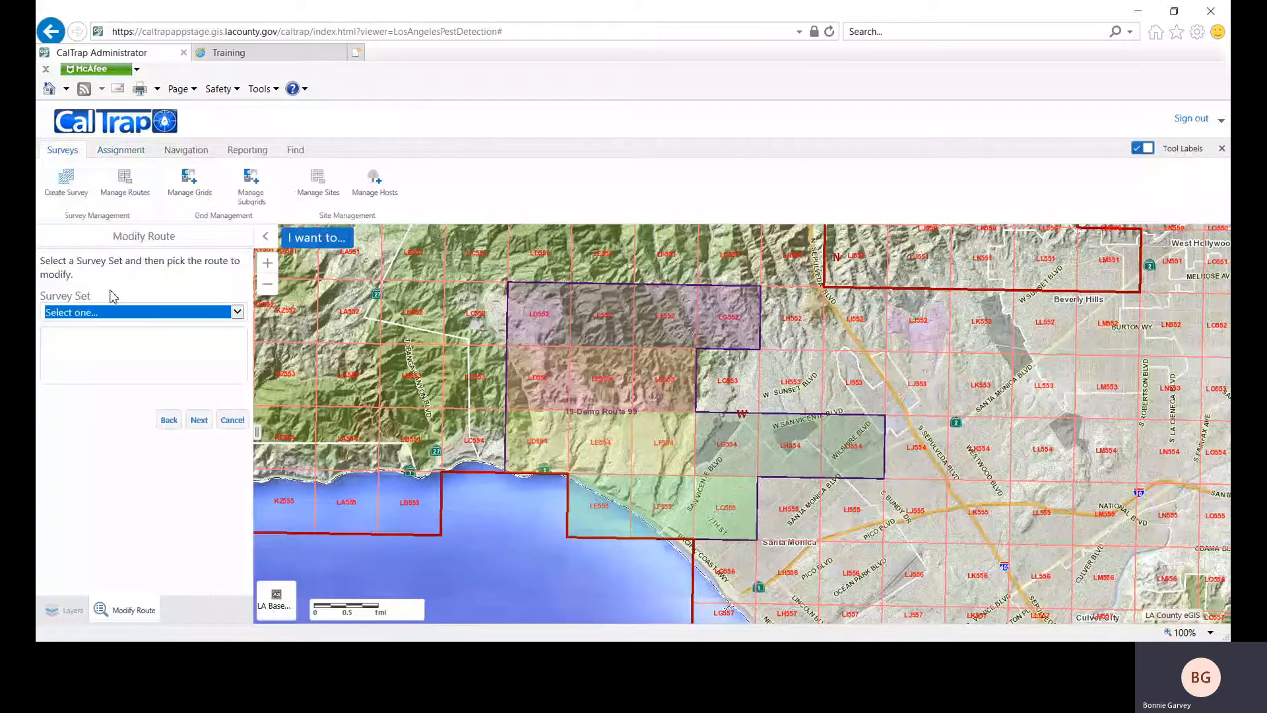
click(238, 313)
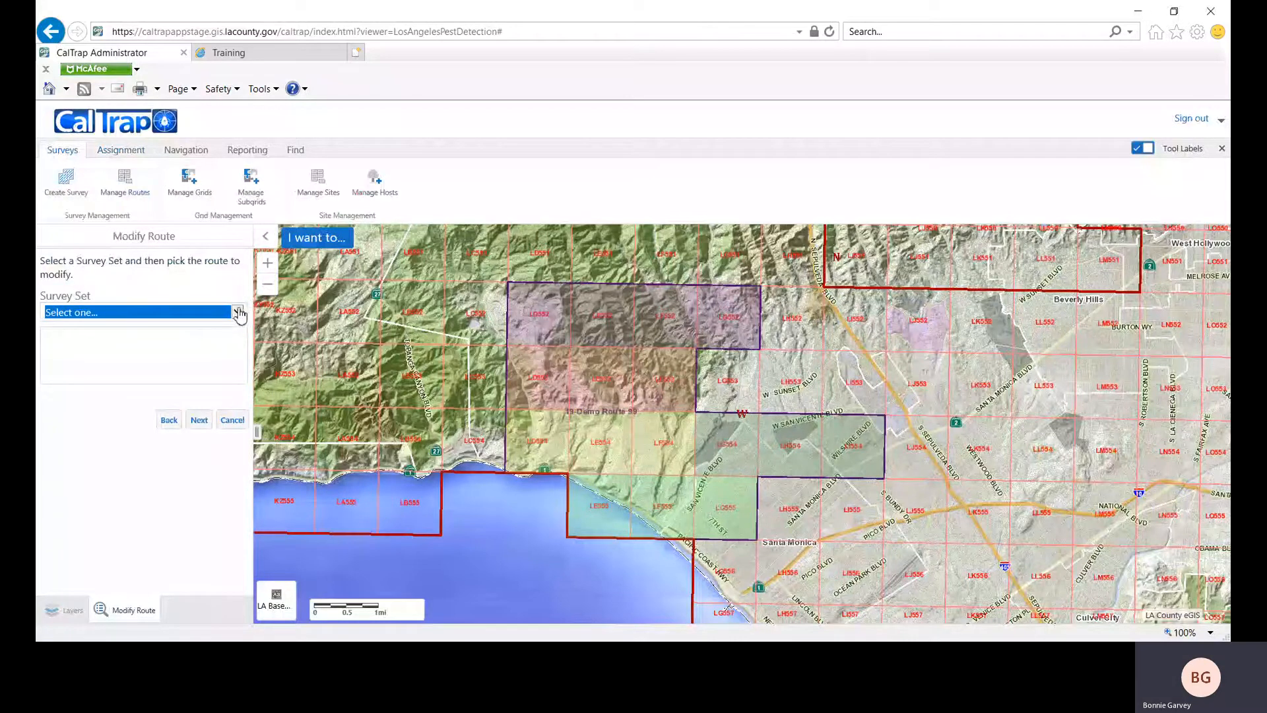
click(181, 331)
click(125, 338)
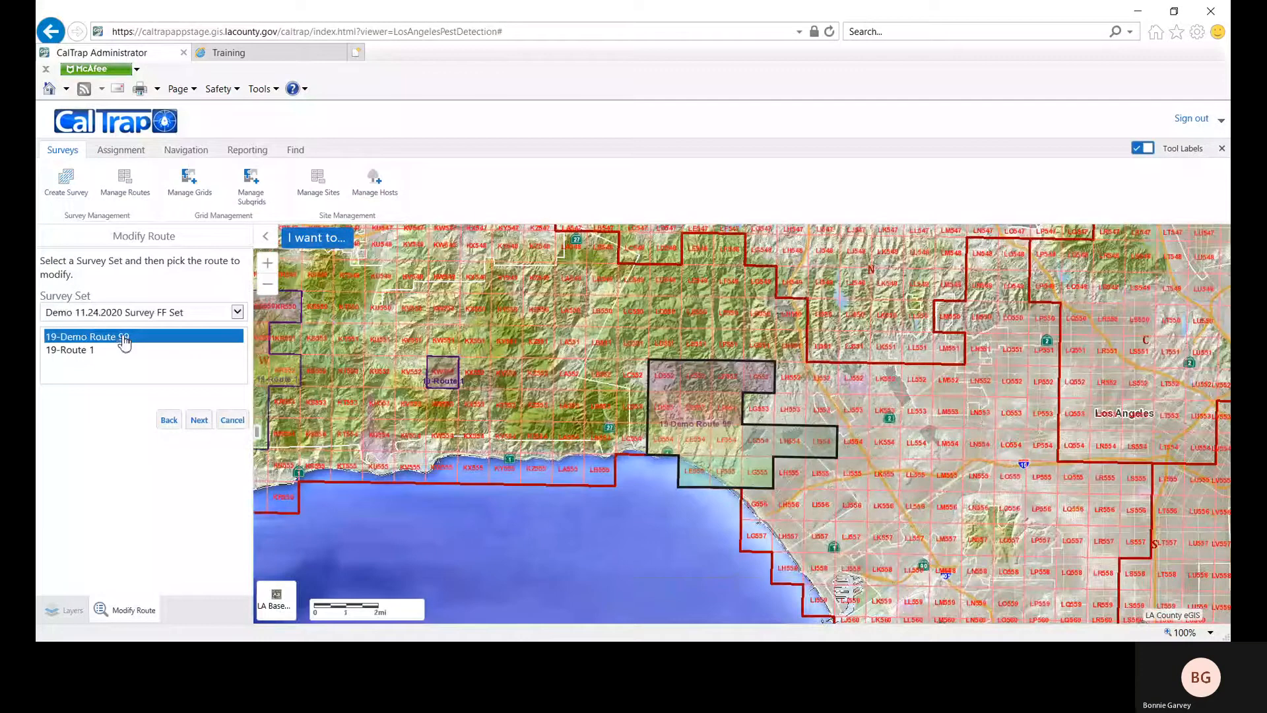
click(200, 421)
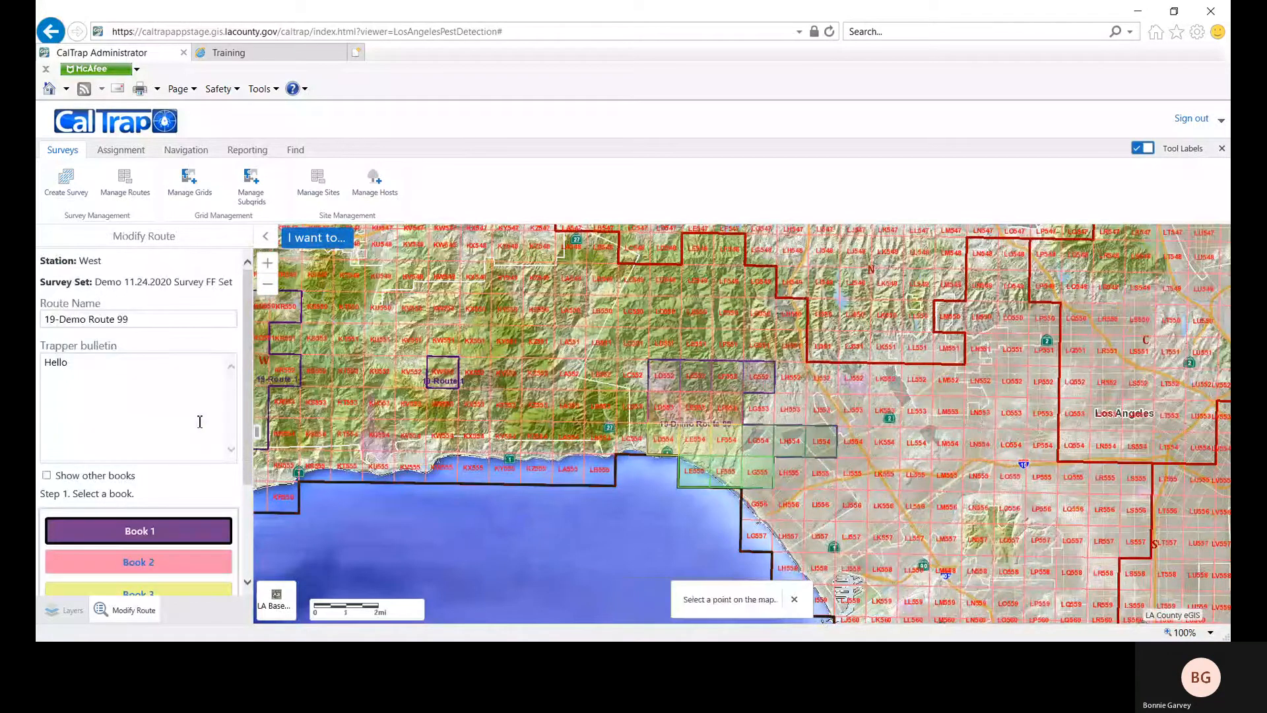
Remove grid LG552 from Book 1 and save the modified route
drag(250, 337, 249, 429)
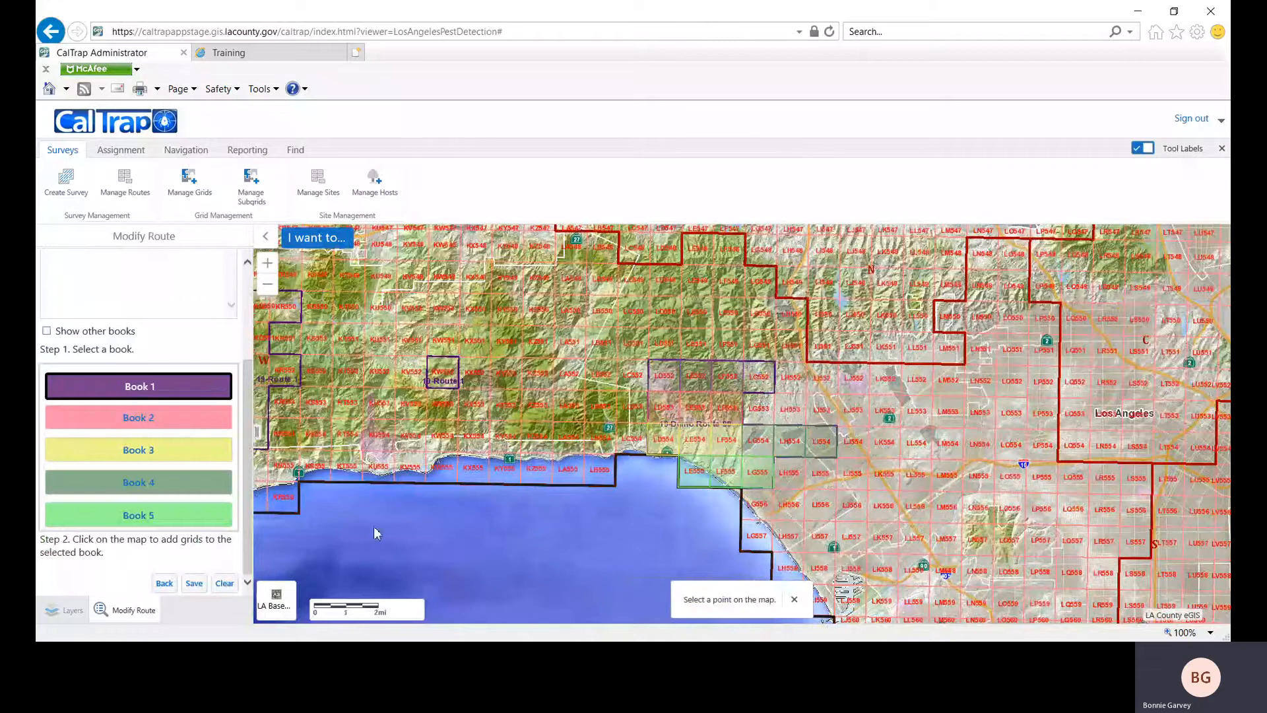
click(195, 584)
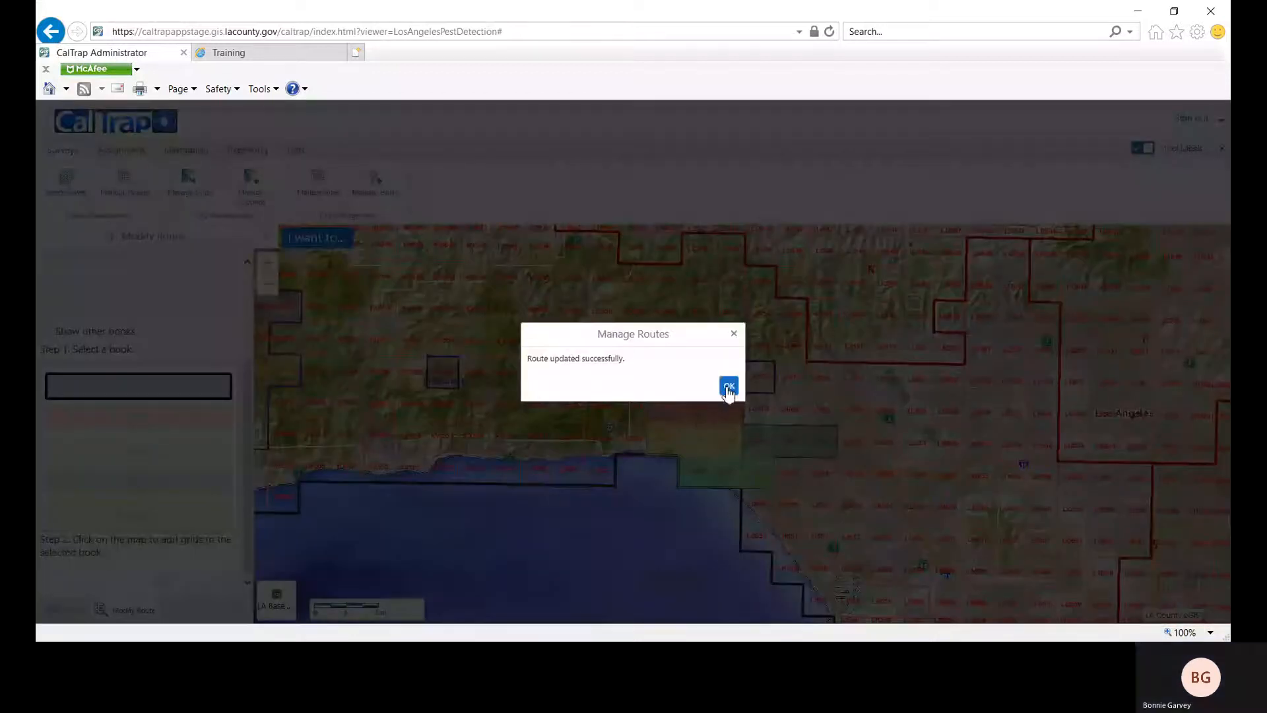
click(729, 387)
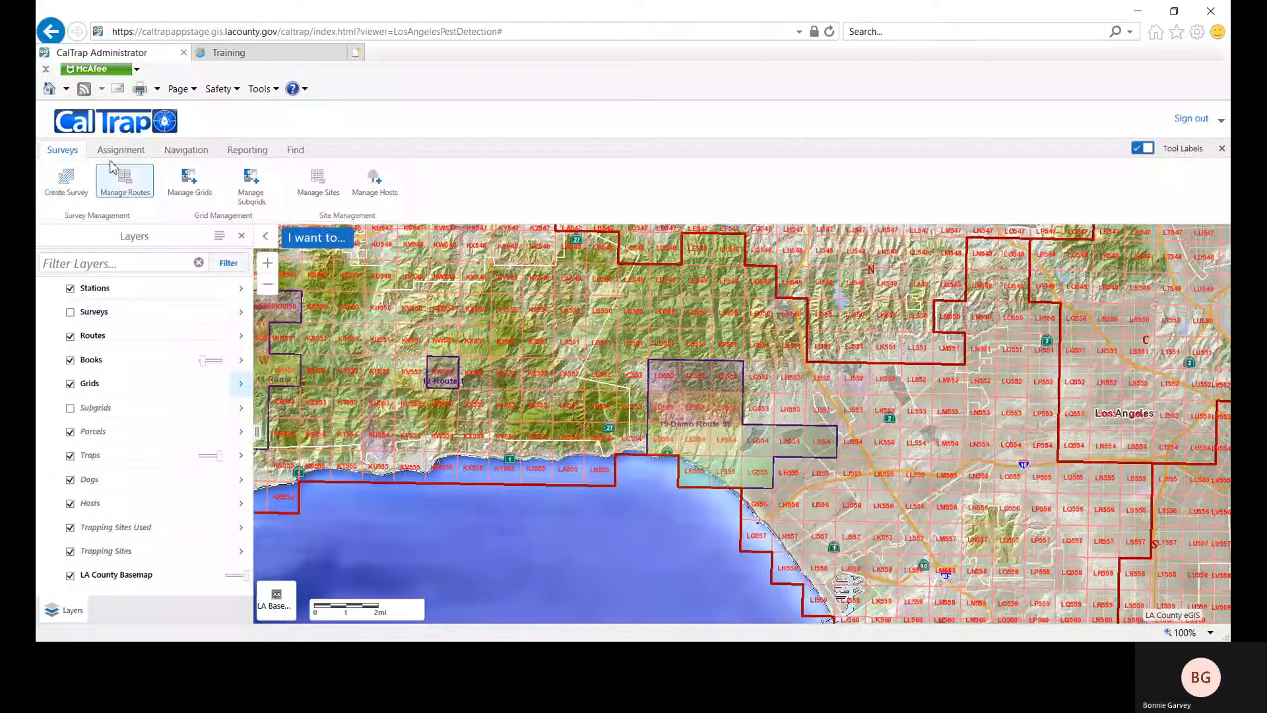
Try to deactivate route 19-Demo Route 99 in the Demo 11.24.2020 Survey FF Set
click(126, 183)
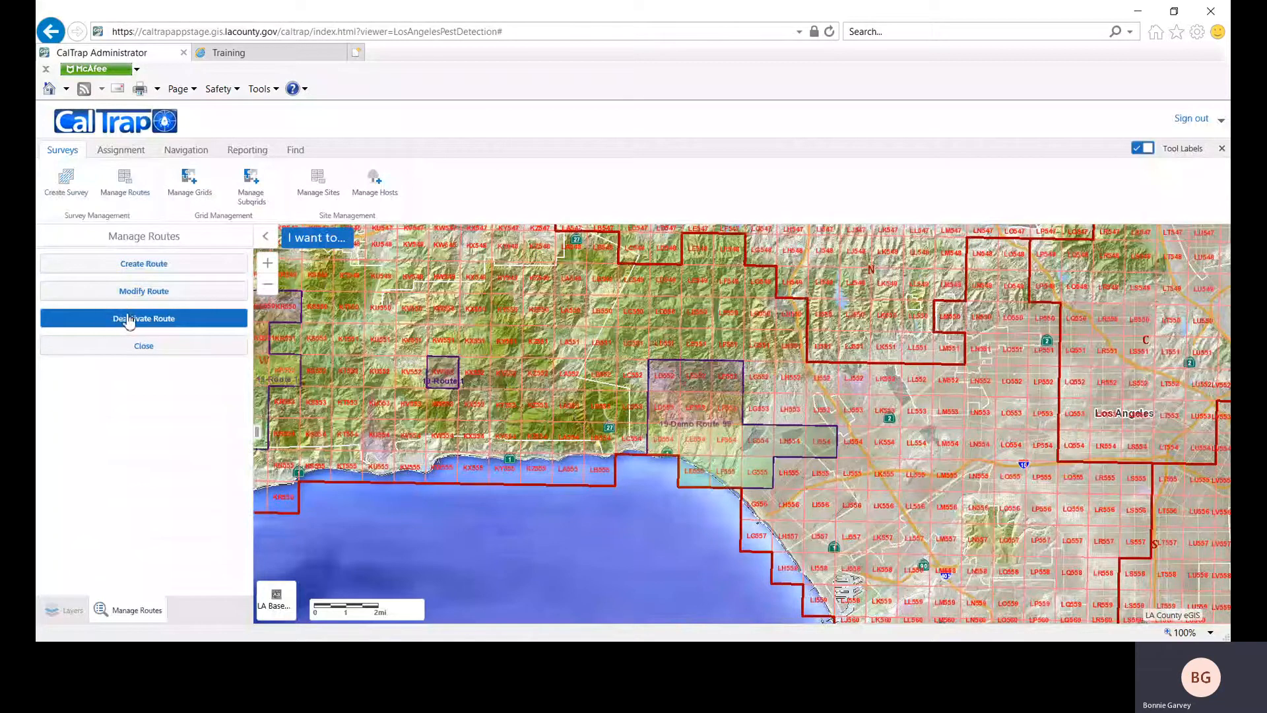
click(135, 322)
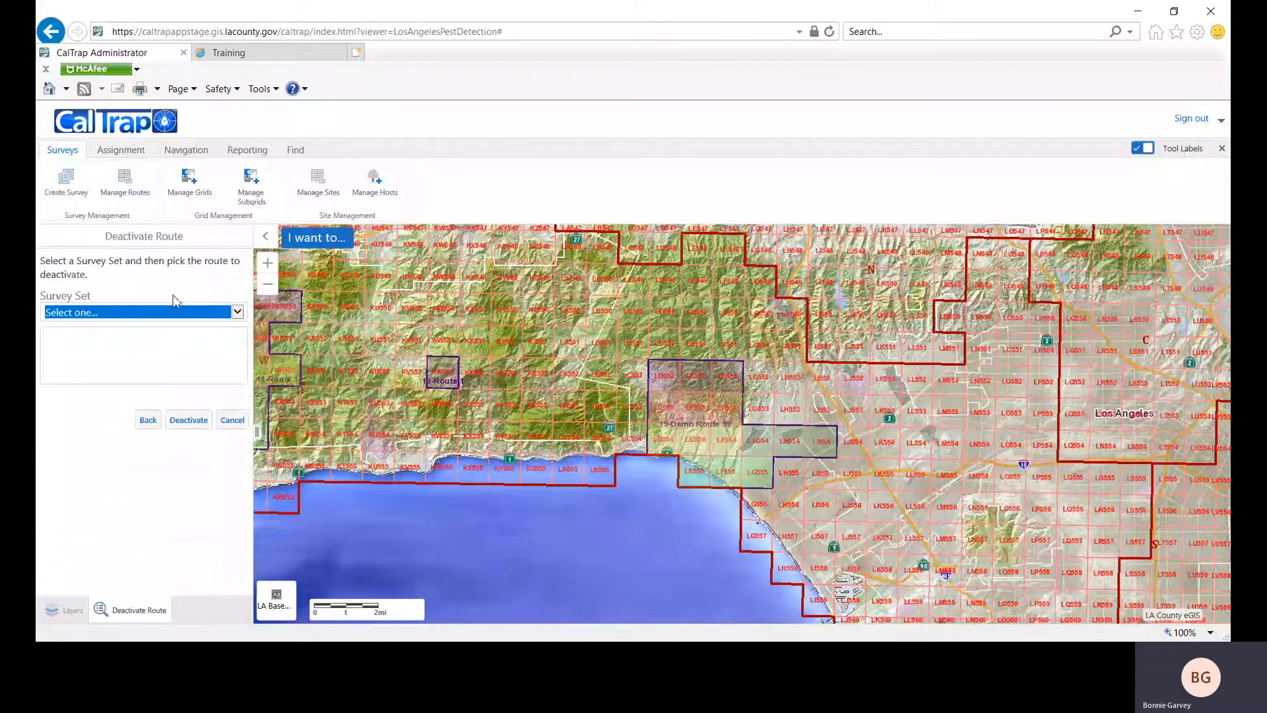
click(237, 313)
click(204, 331)
click(134, 338)
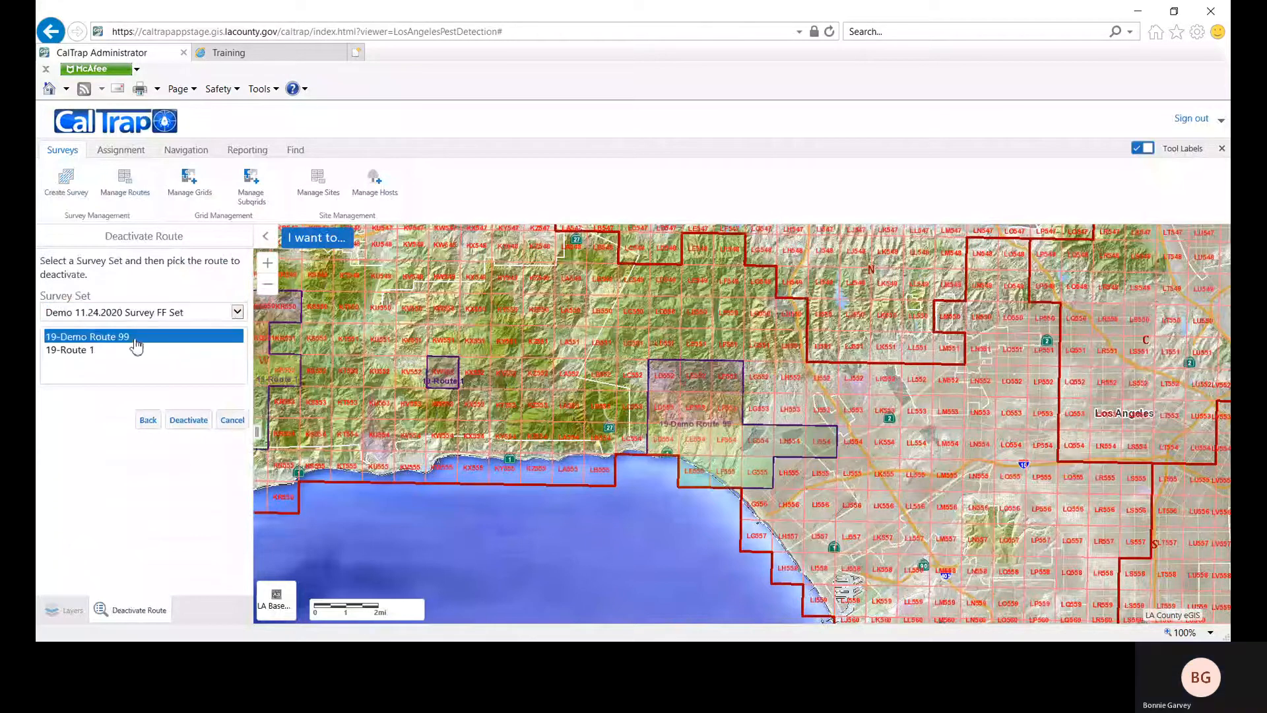
click(189, 421)
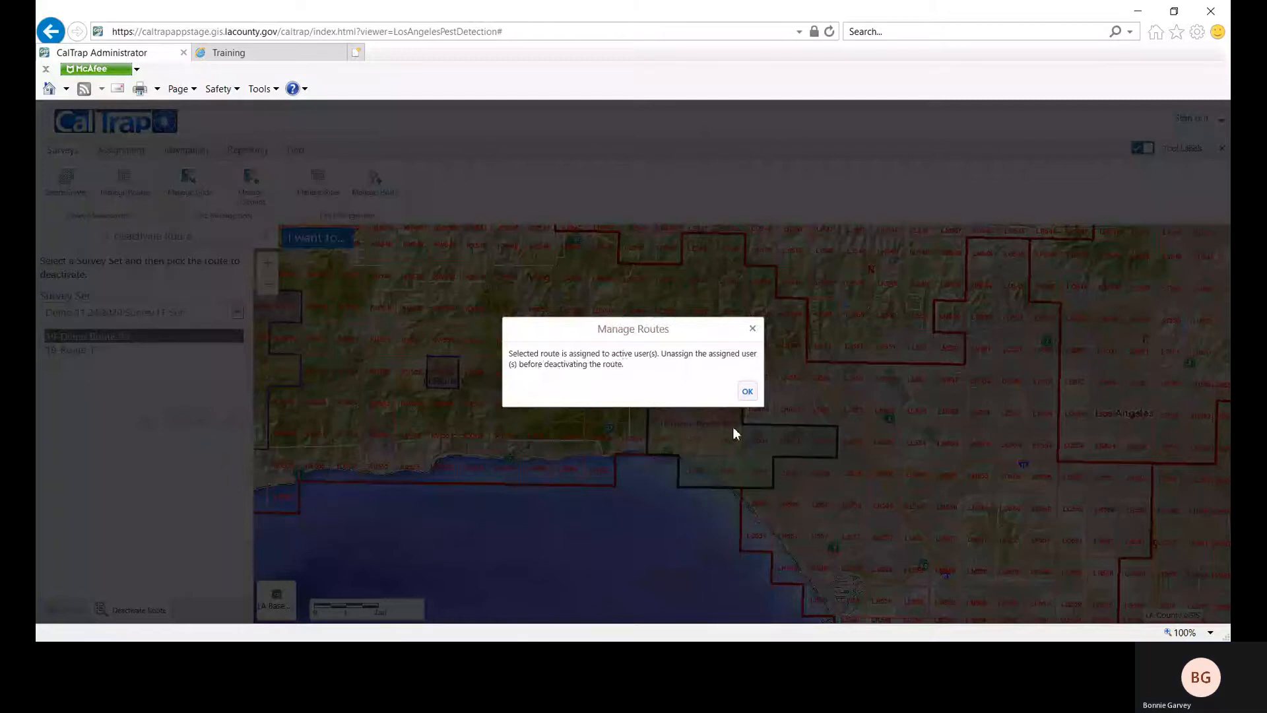
click(747, 393)
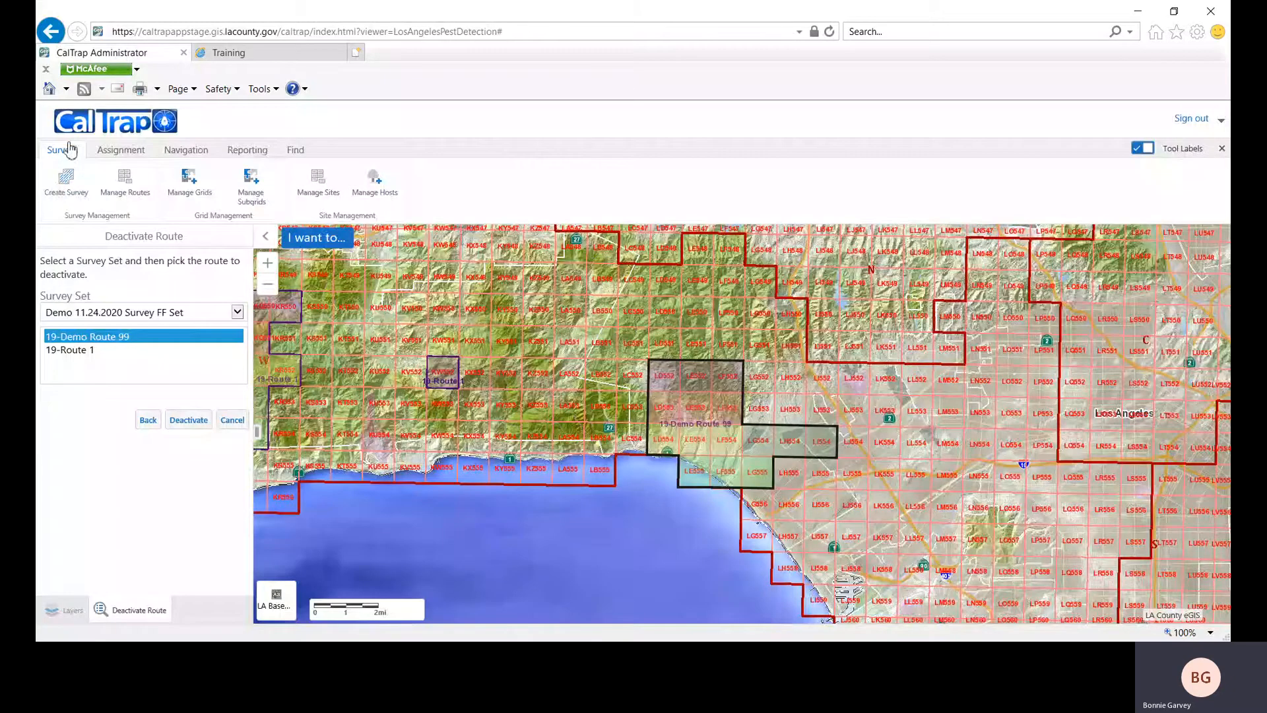
Unassign all users from route 19-Demo Route 99 and save the assignment
click(134, 152)
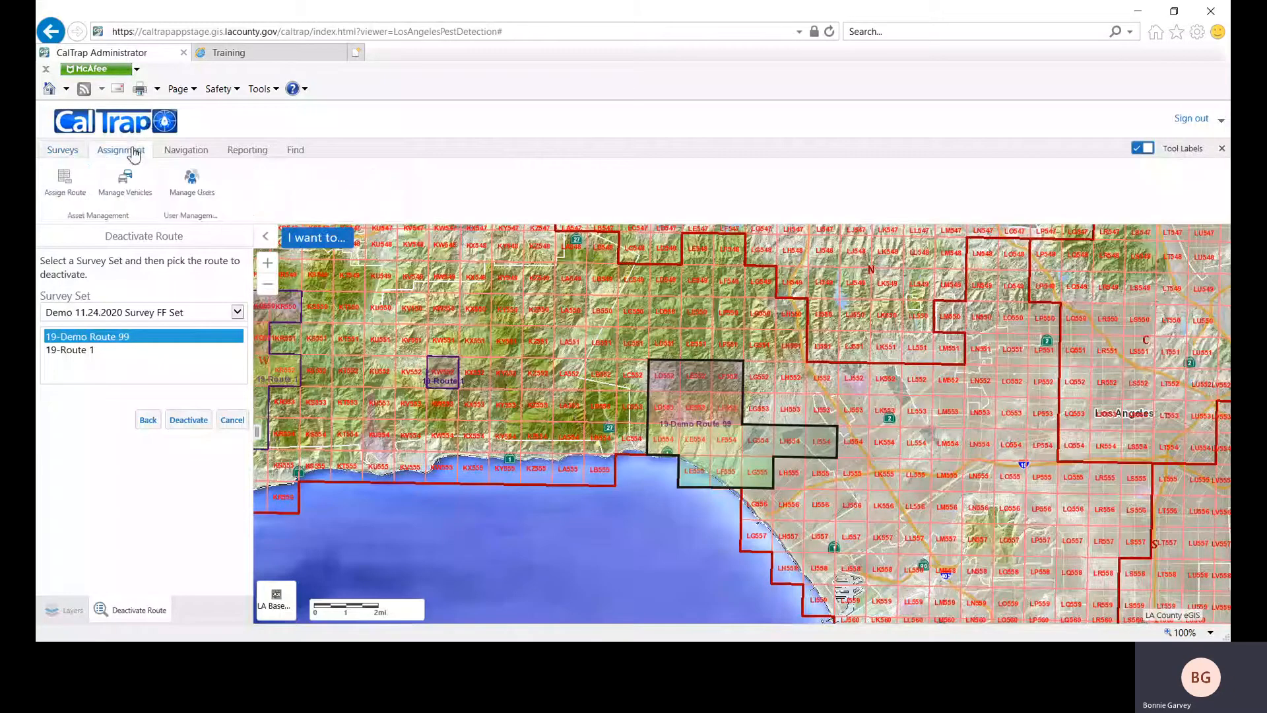
click(66, 185)
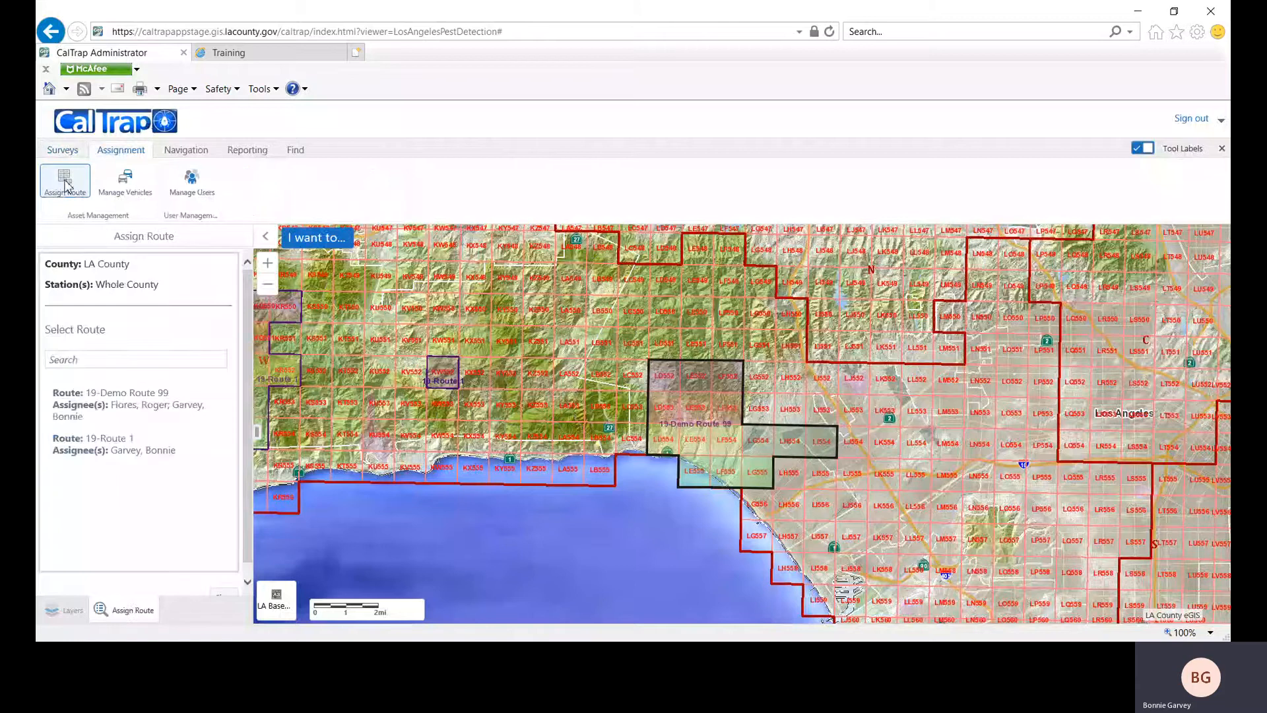
click(126, 397)
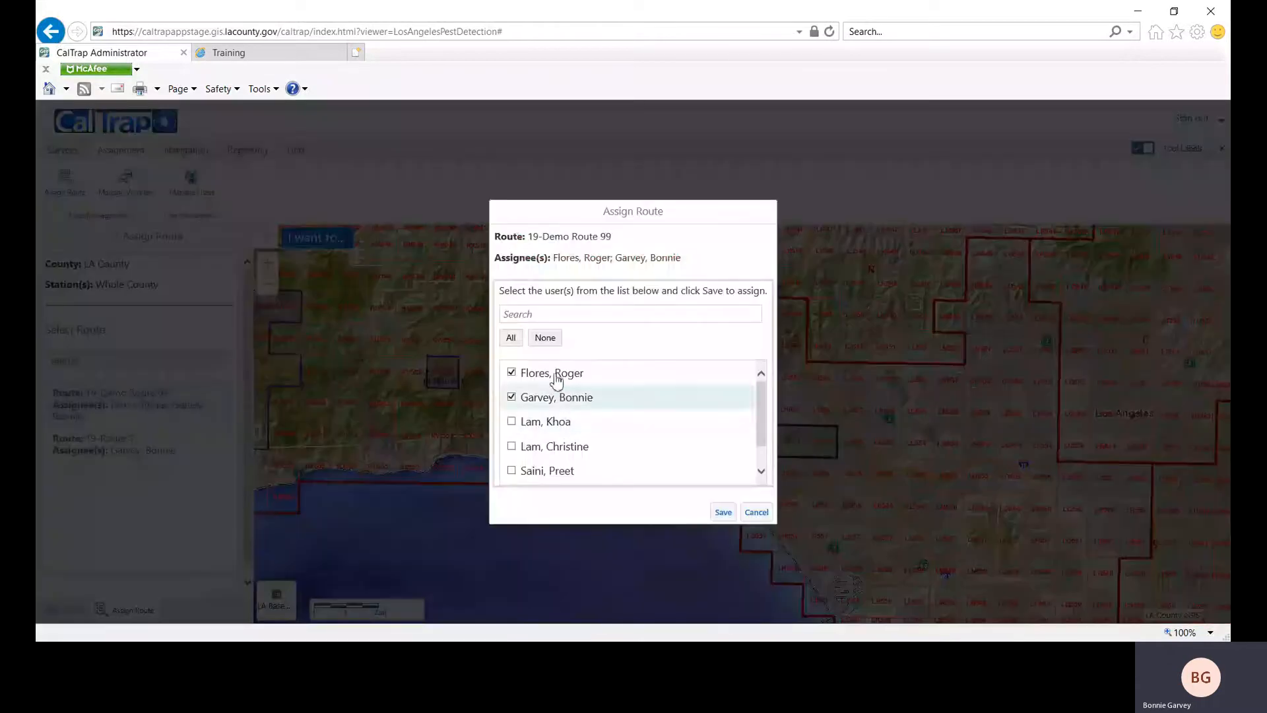
click(546, 338)
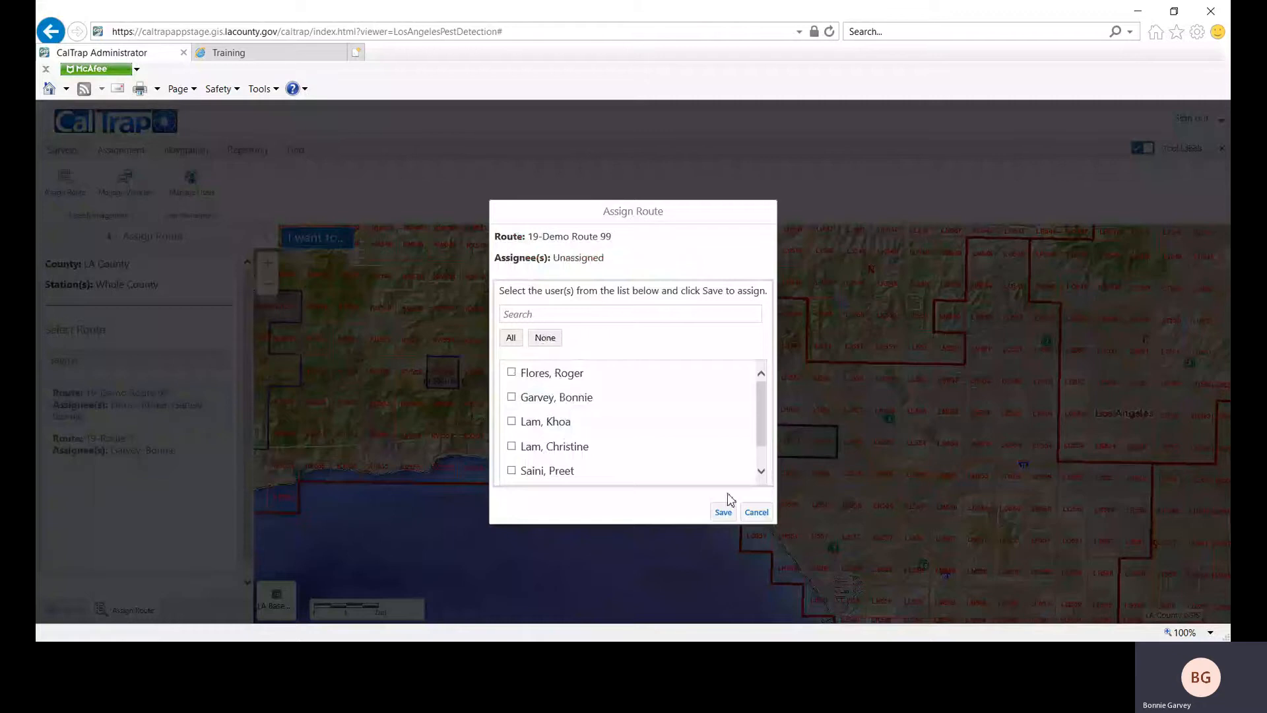
click(722, 513)
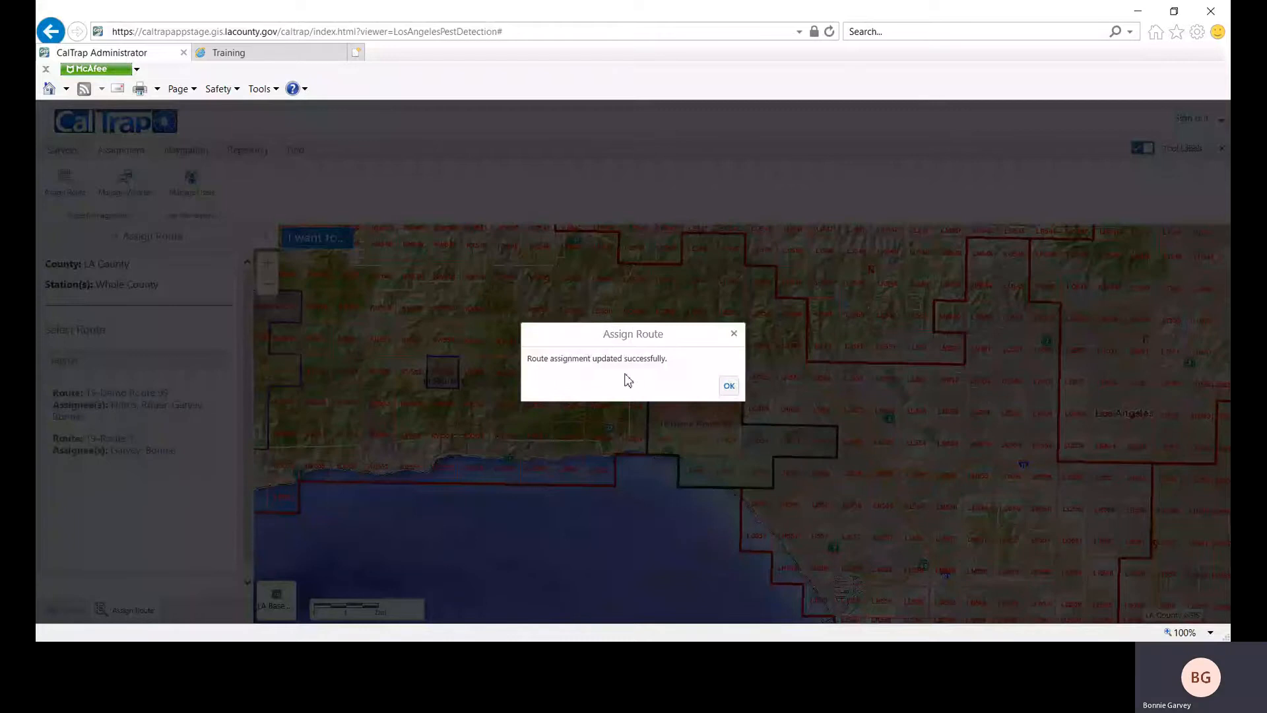
click(729, 385)
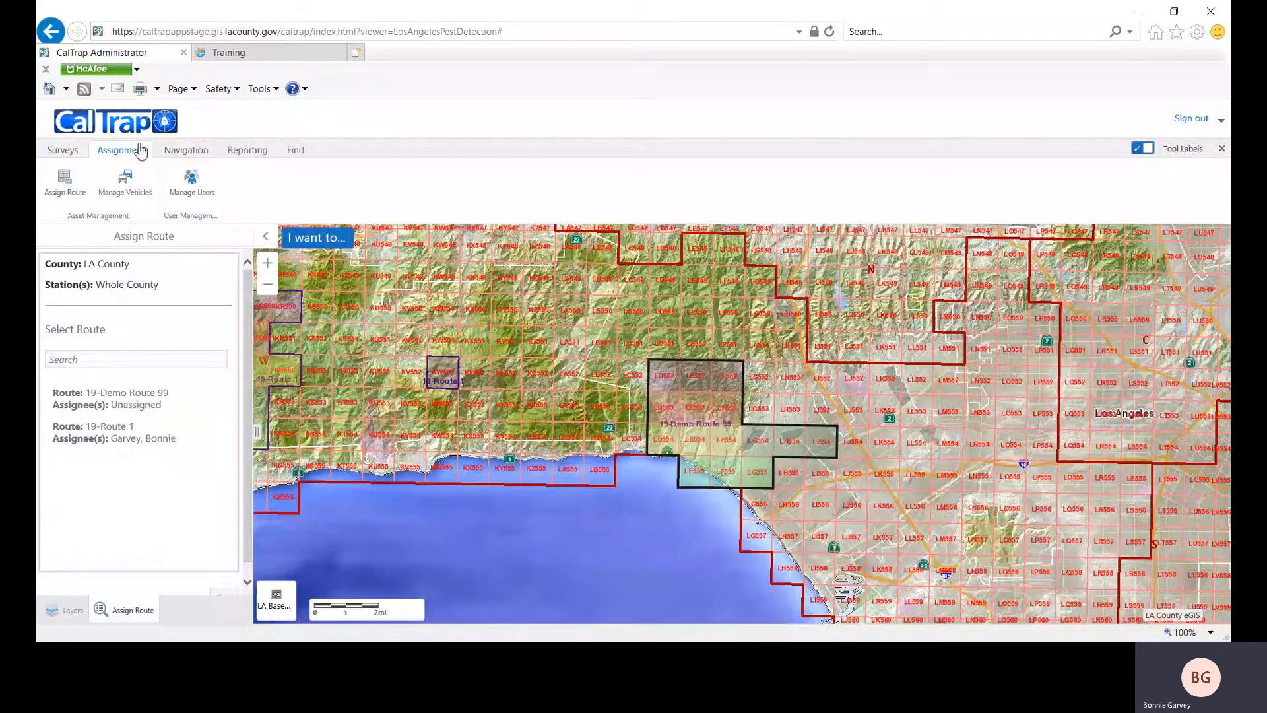
Deactivate the unassigned route 19-Demo Route 99 in the Demo 11.24.2020 Survey FF Set
click(63, 149)
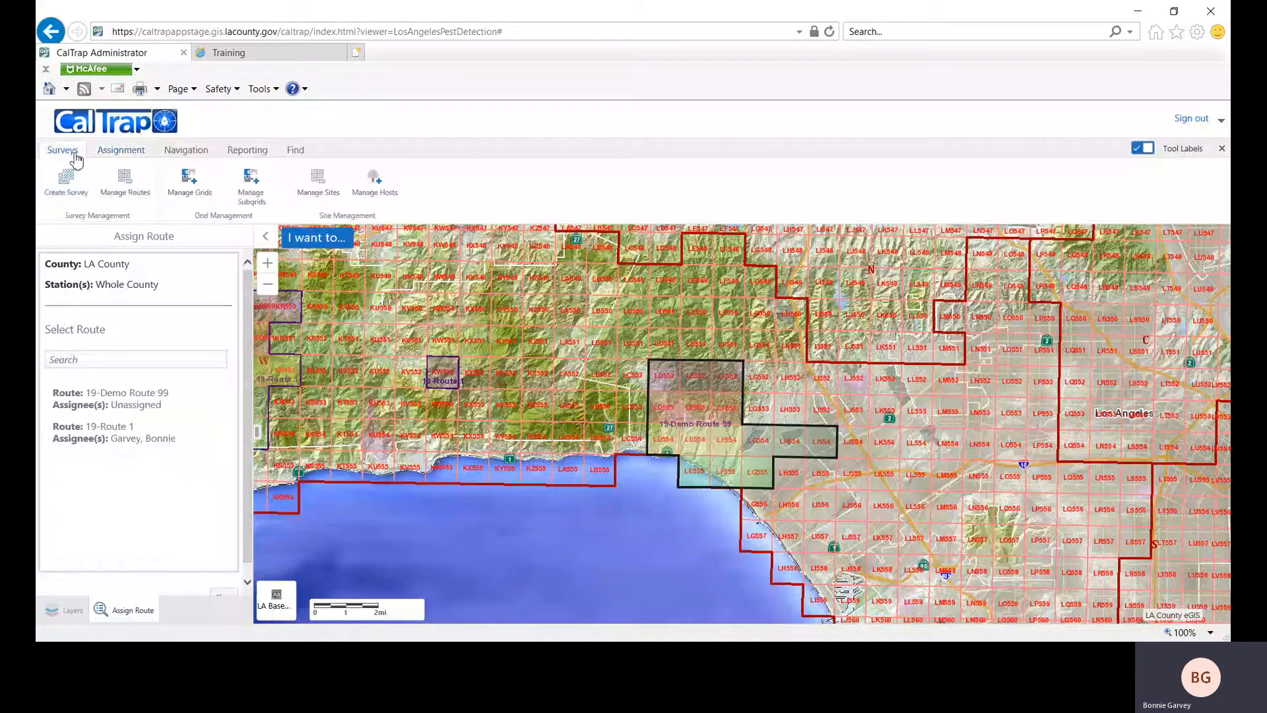
click(125, 182)
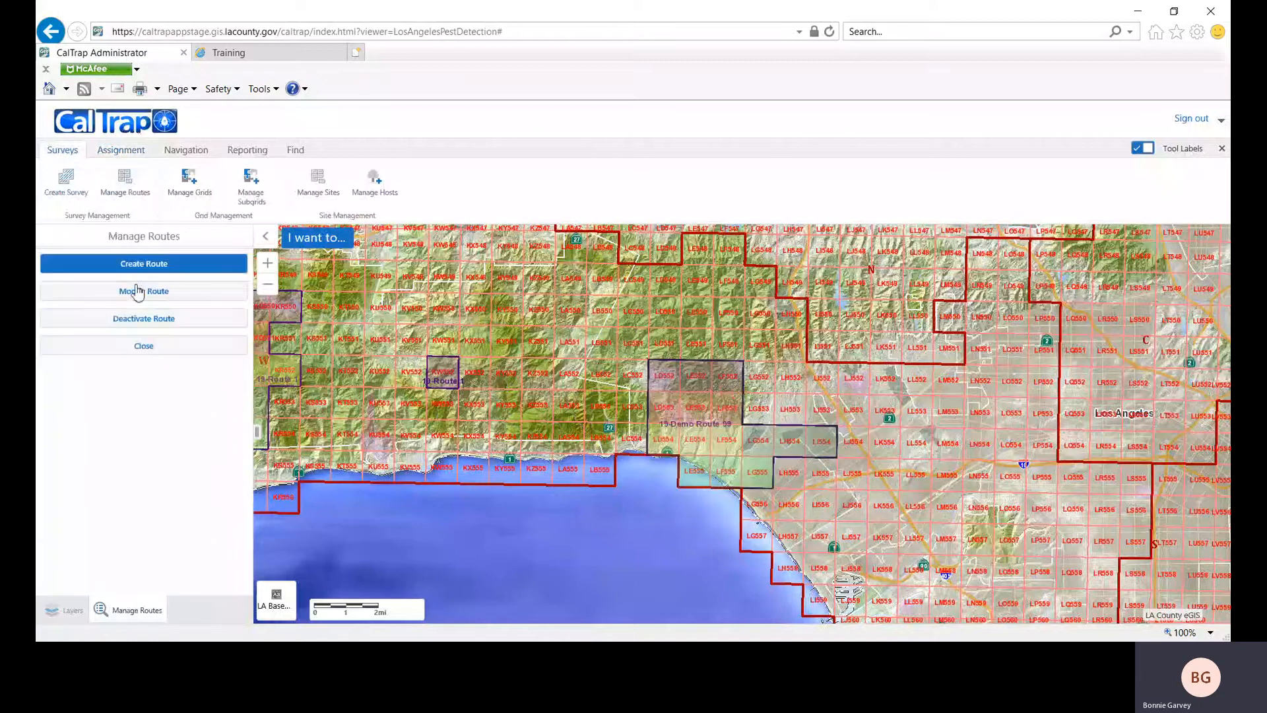
click(144, 322)
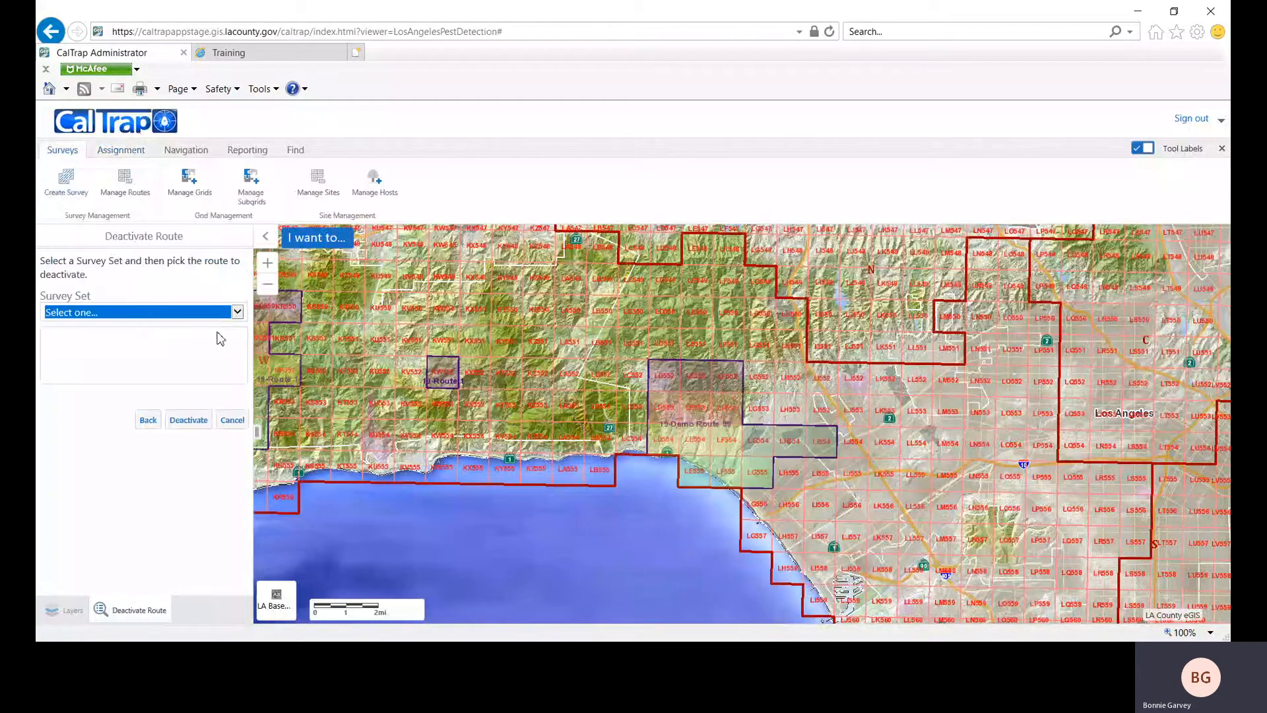
click(236, 315)
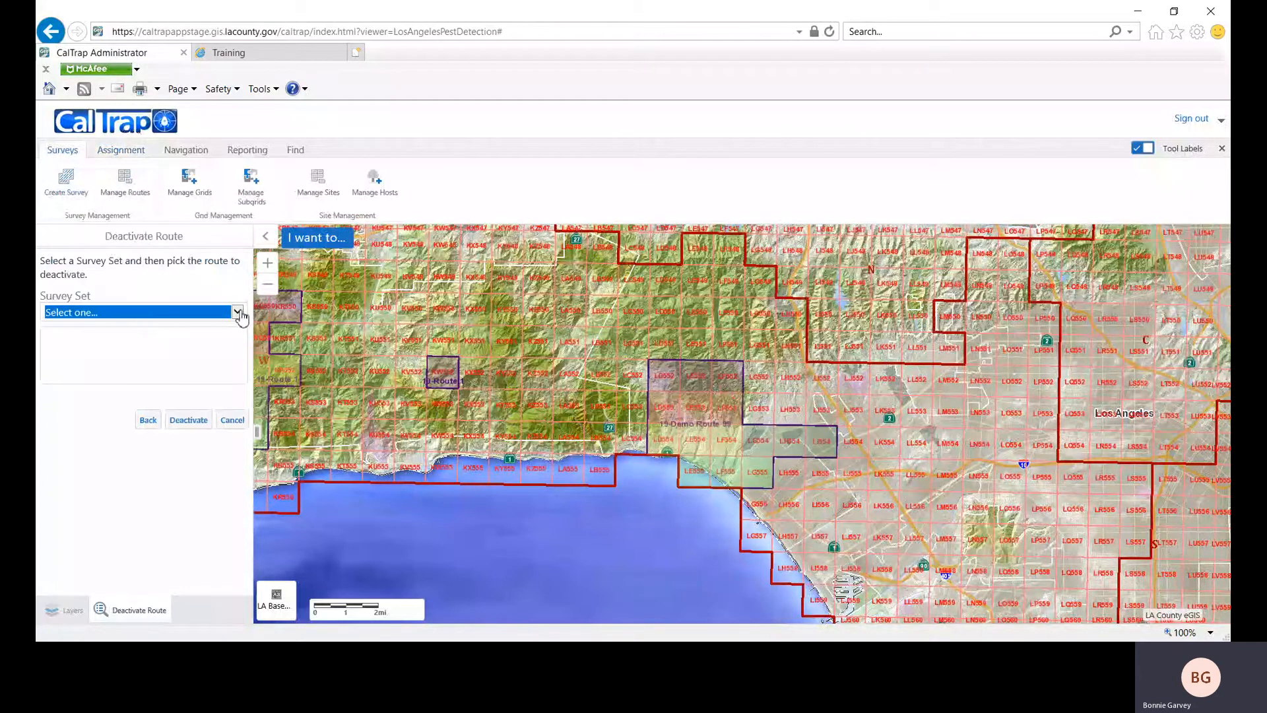
click(210, 328)
click(130, 339)
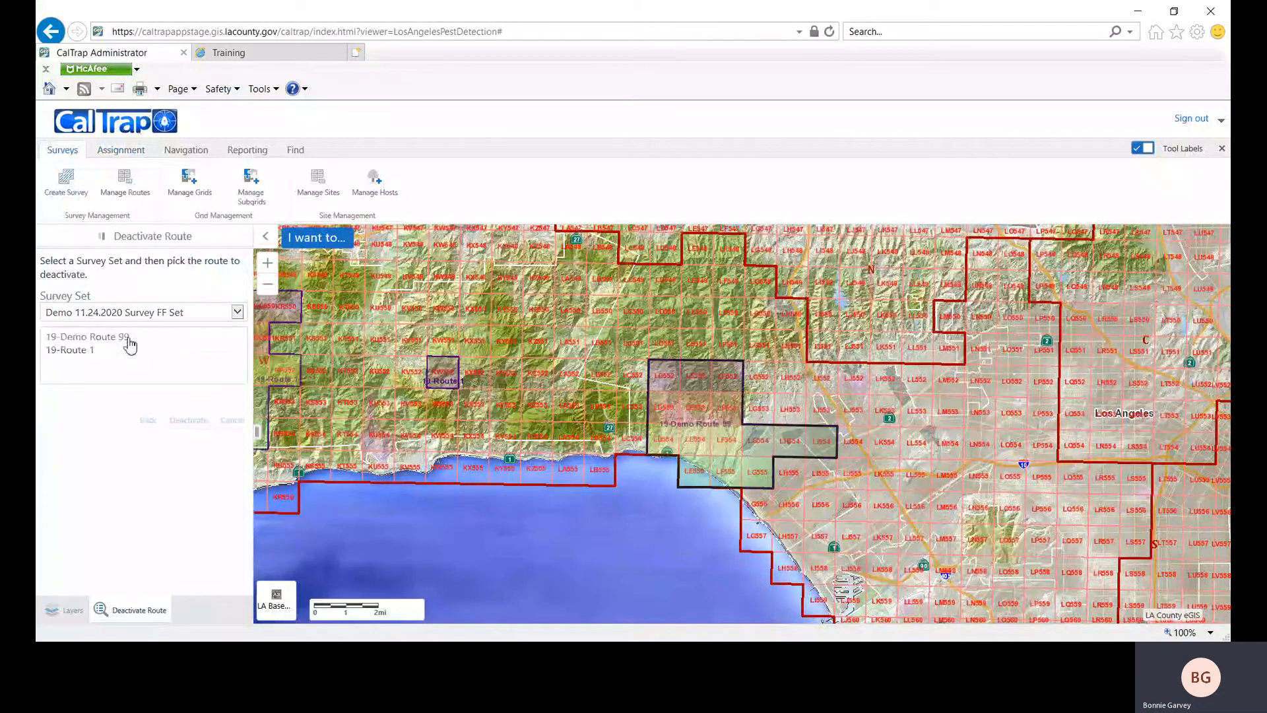
click(189, 425)
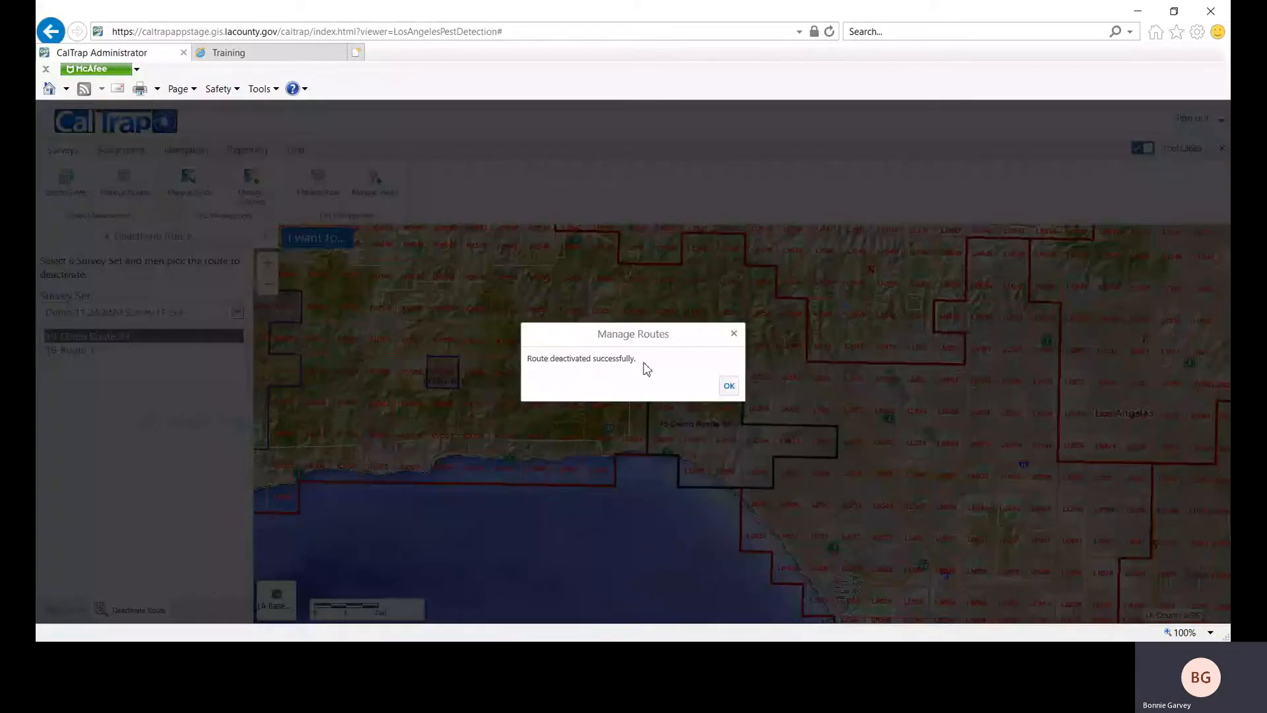
click(731, 388)
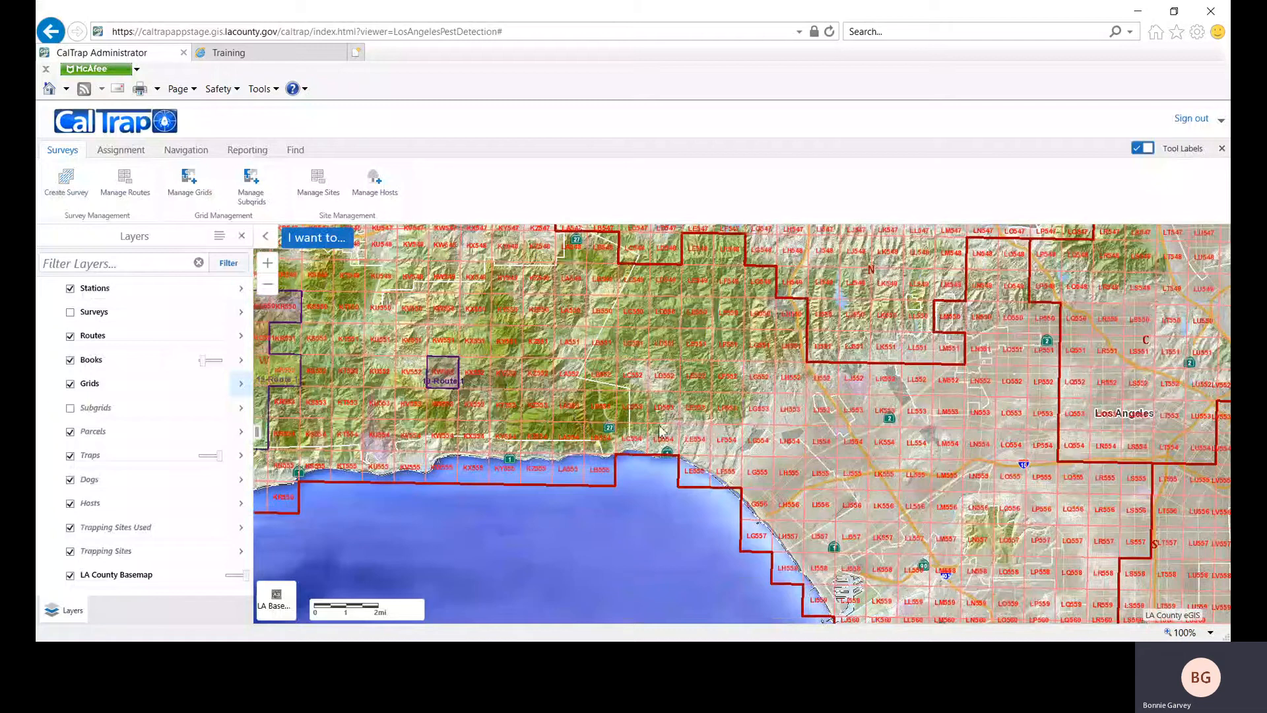